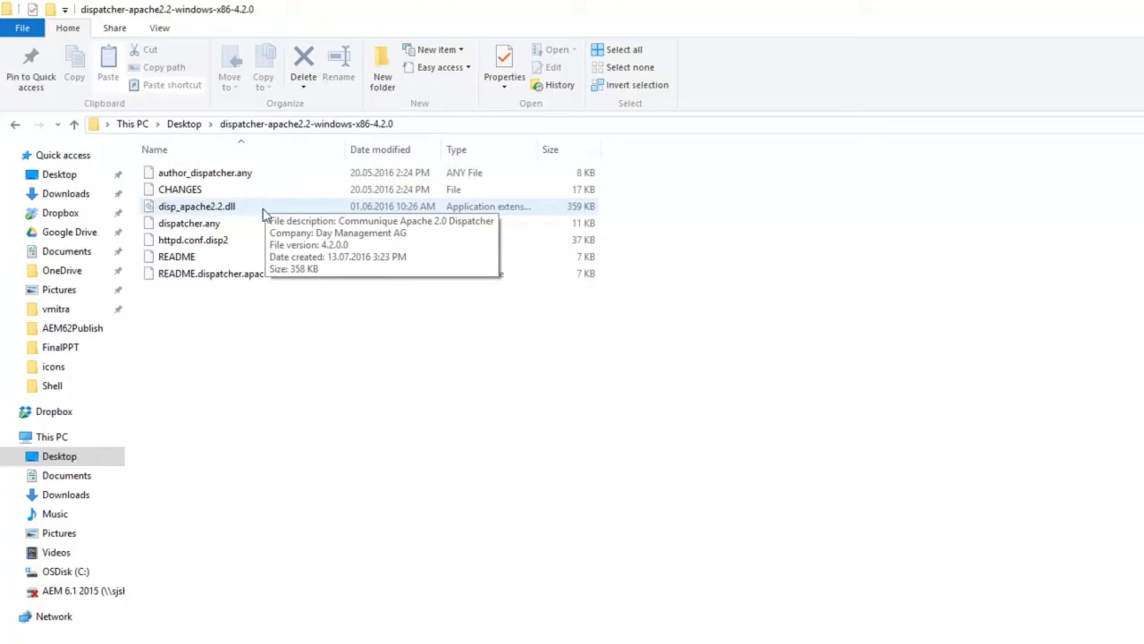
# Go to the conf folder of Apache2.2 inside Program Files (x86)\Apache Software Foundation
pyautogui.click(261, 227)
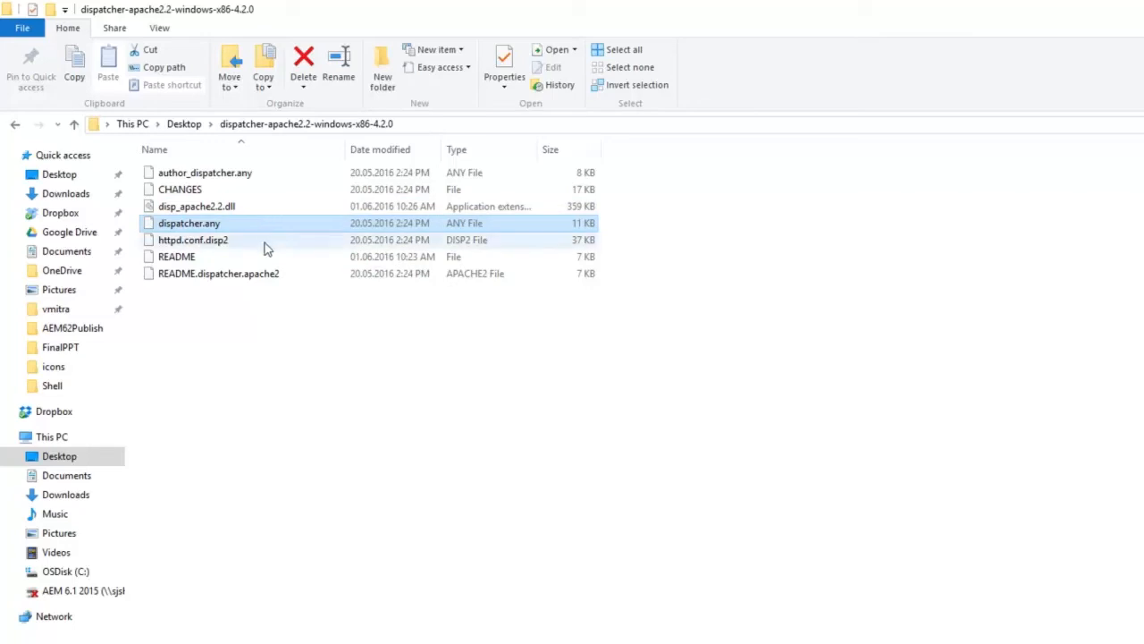
pyautogui.click(265, 248)
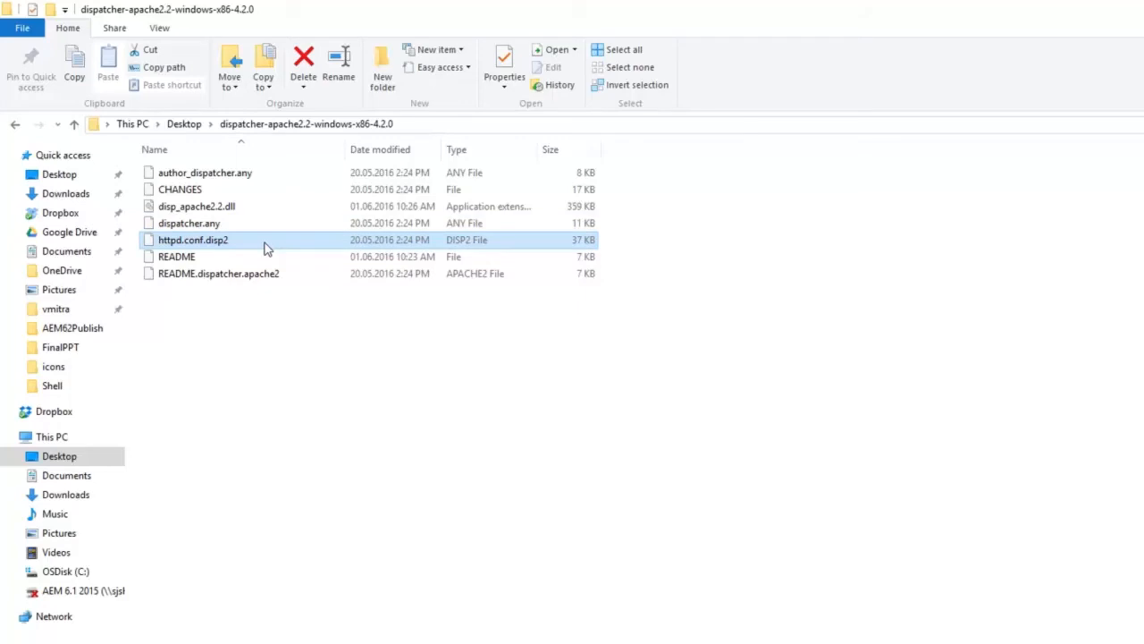
pyautogui.moveTo(177, 633)
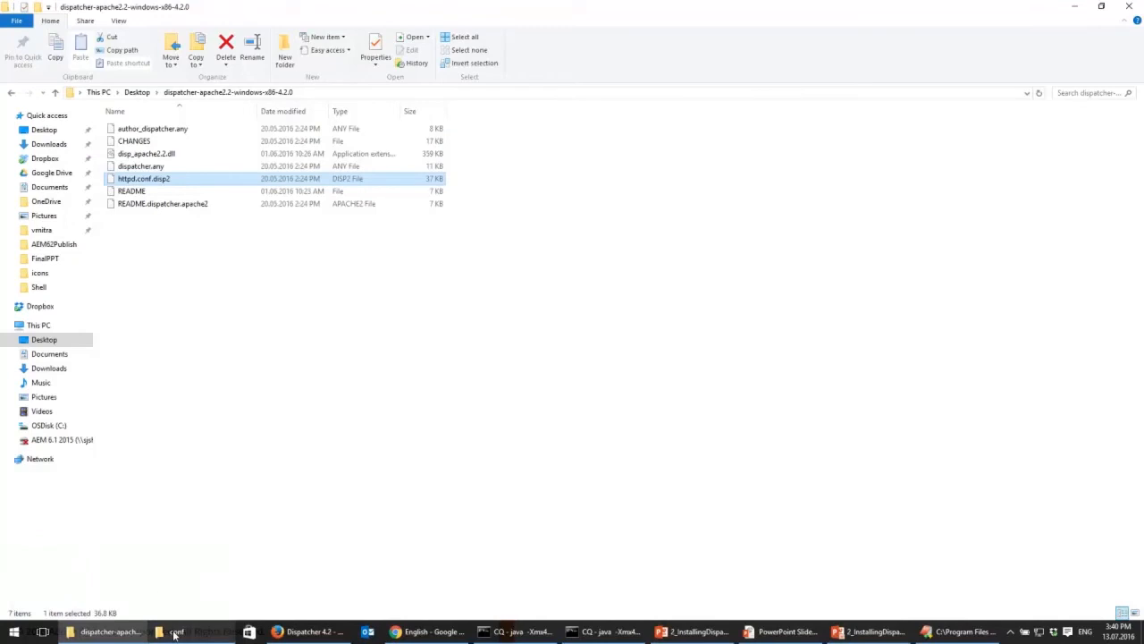
pyautogui.click(175, 633)
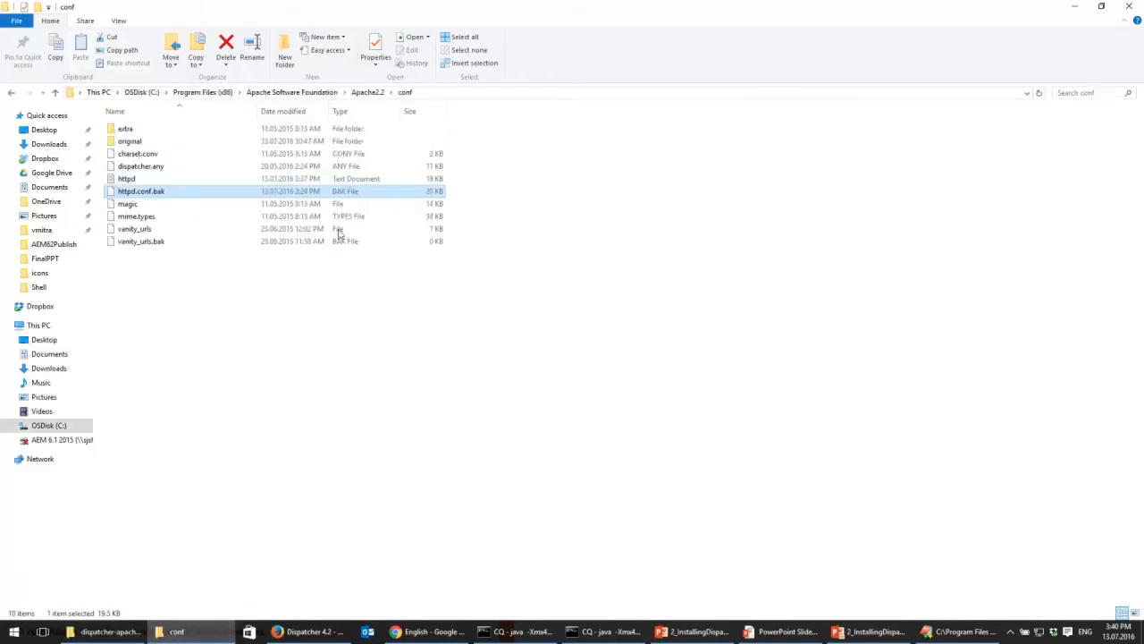
pyautogui.click(205, 94)
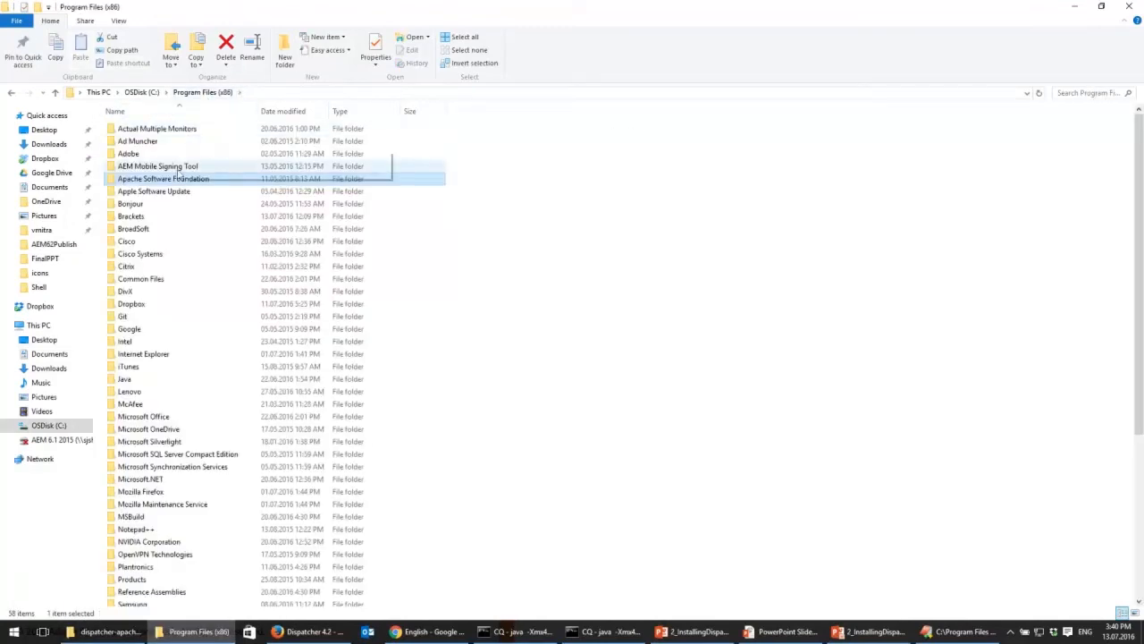
pyautogui.doubleClick(175, 185)
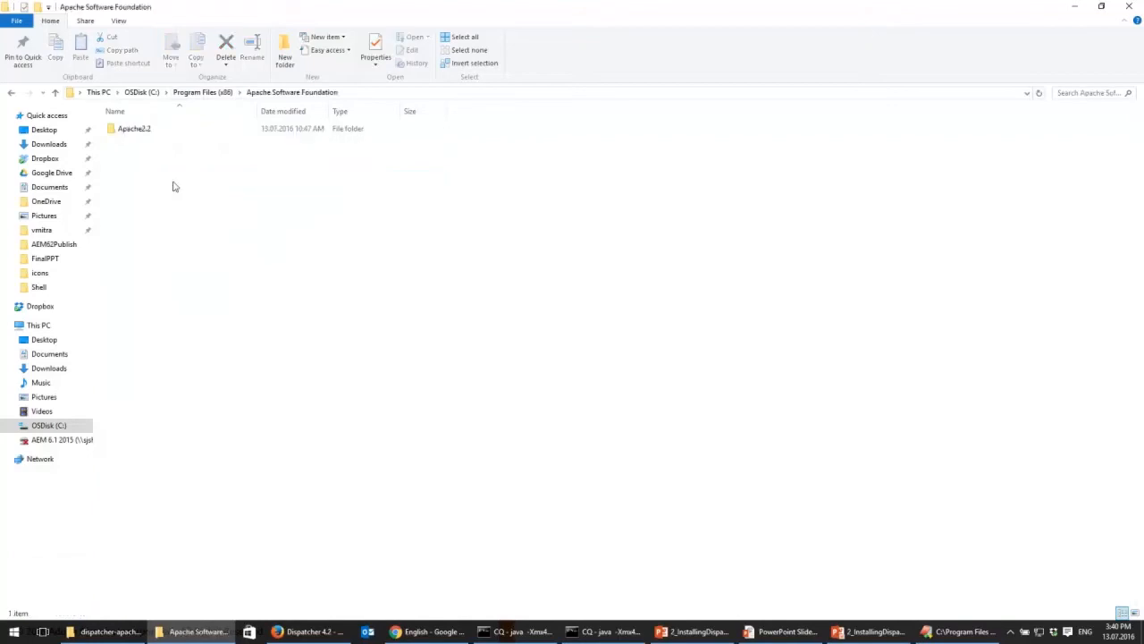
pyautogui.doubleClick(154, 131)
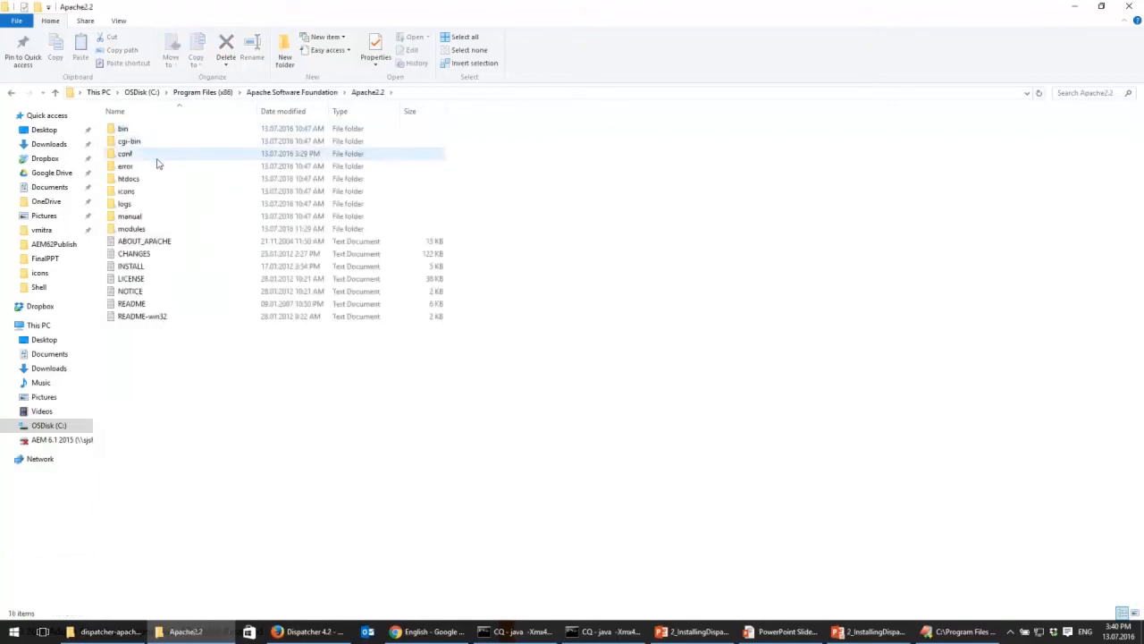
pyautogui.doubleClick(153, 153)
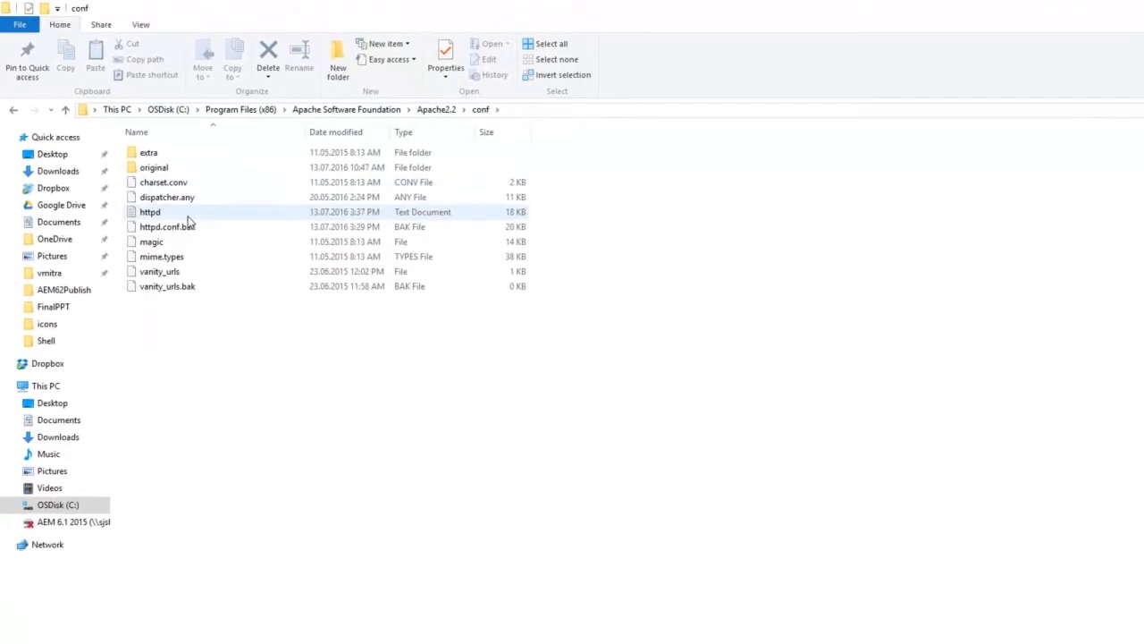
# Open the httpd configuration file from the conf folder in EditPlus
pyautogui.click(189, 218)
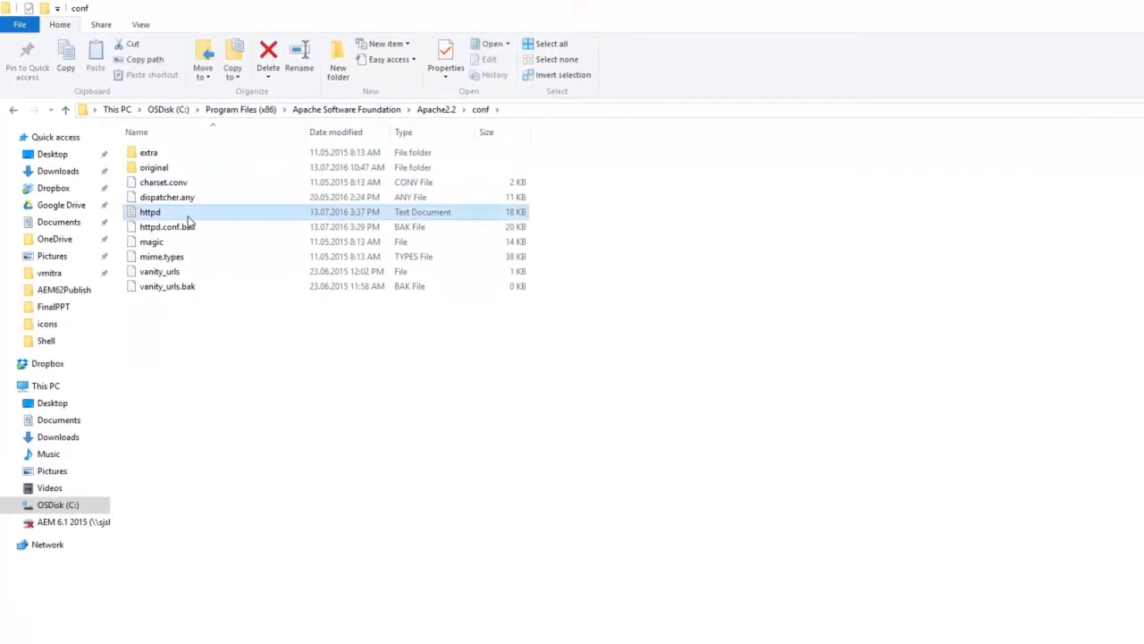
pyautogui.rightClick(189, 219)
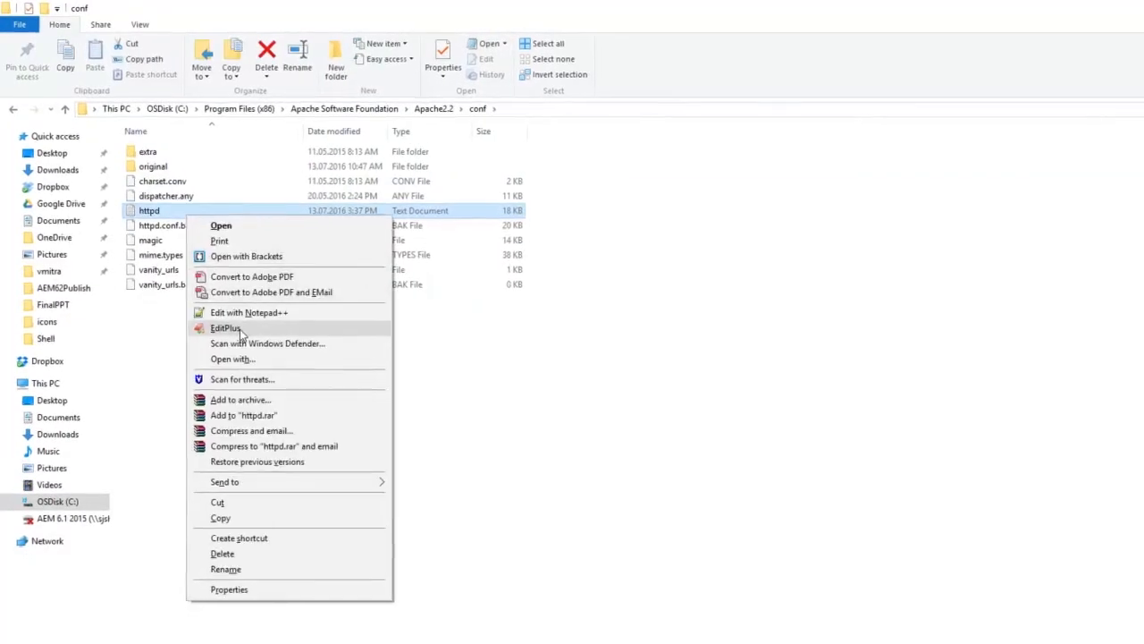
pyautogui.click(239, 330)
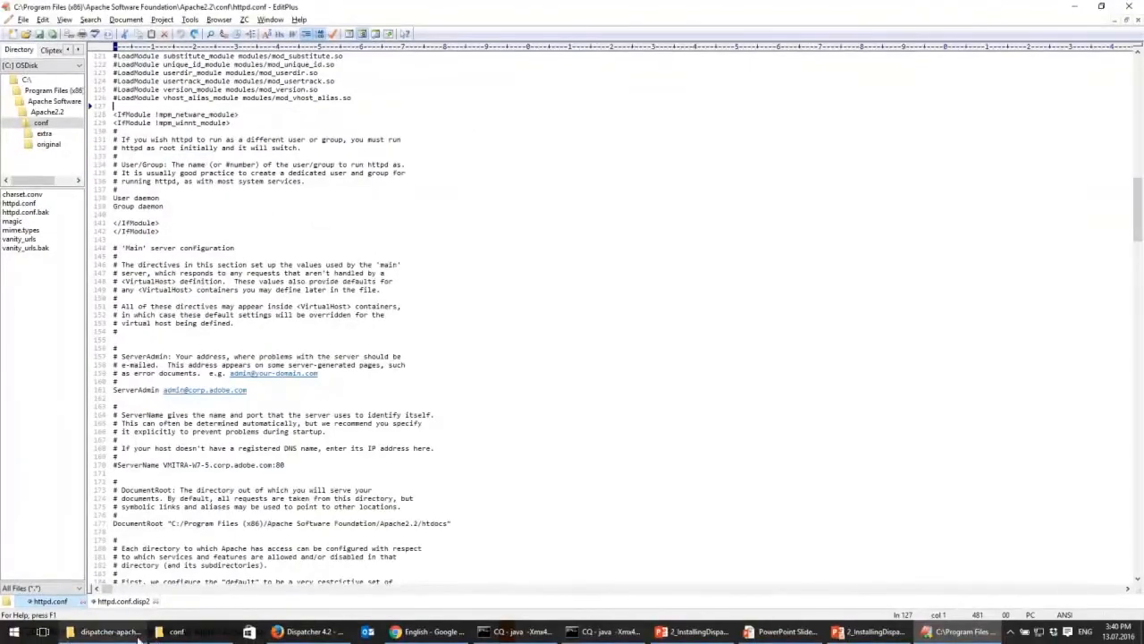
# Open httpd.conf.disp2 from the dispatcher-apache2.2-windows-x86-4.2.0 folder in EditPlus
pyautogui.click(138, 632)
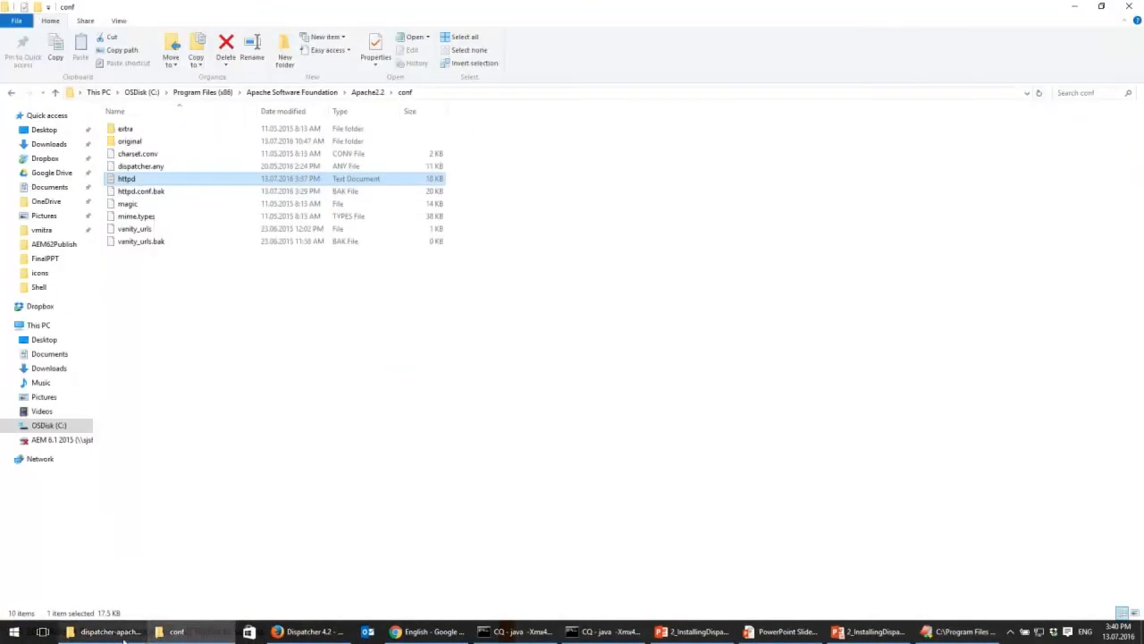
pyautogui.click(108, 632)
pyautogui.rightClick(176, 179)
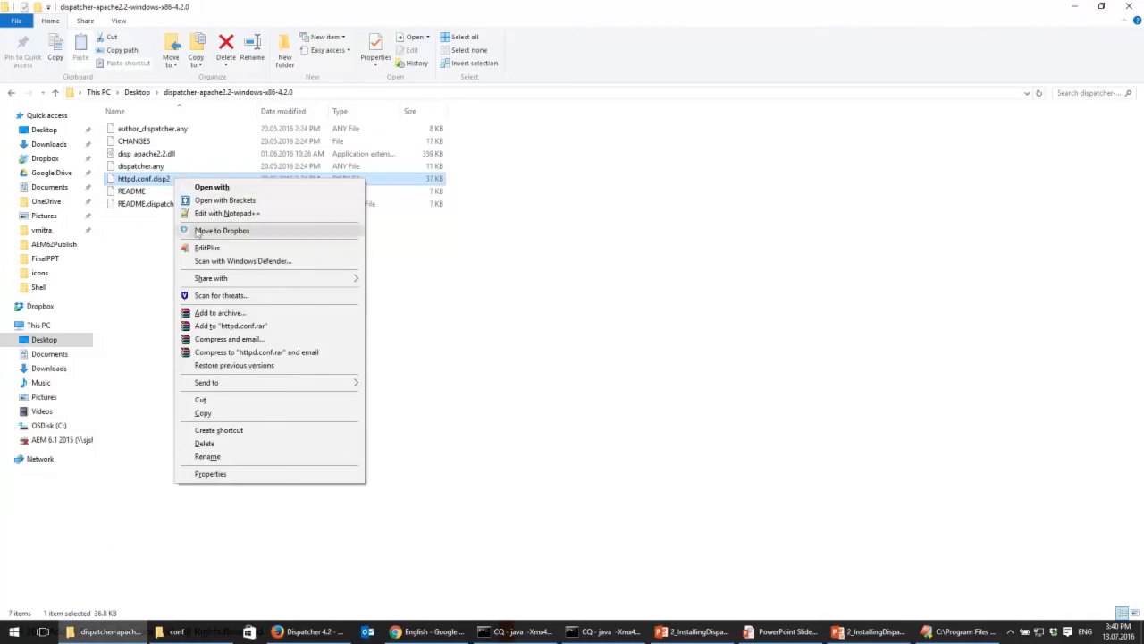
pyautogui.click(205, 248)
# Copy the whole "LoadModule dispatcher_module modules/mod_dispatcher.so" line from httpd.conf.disp2
pyautogui.scroll(9, 153, 505)
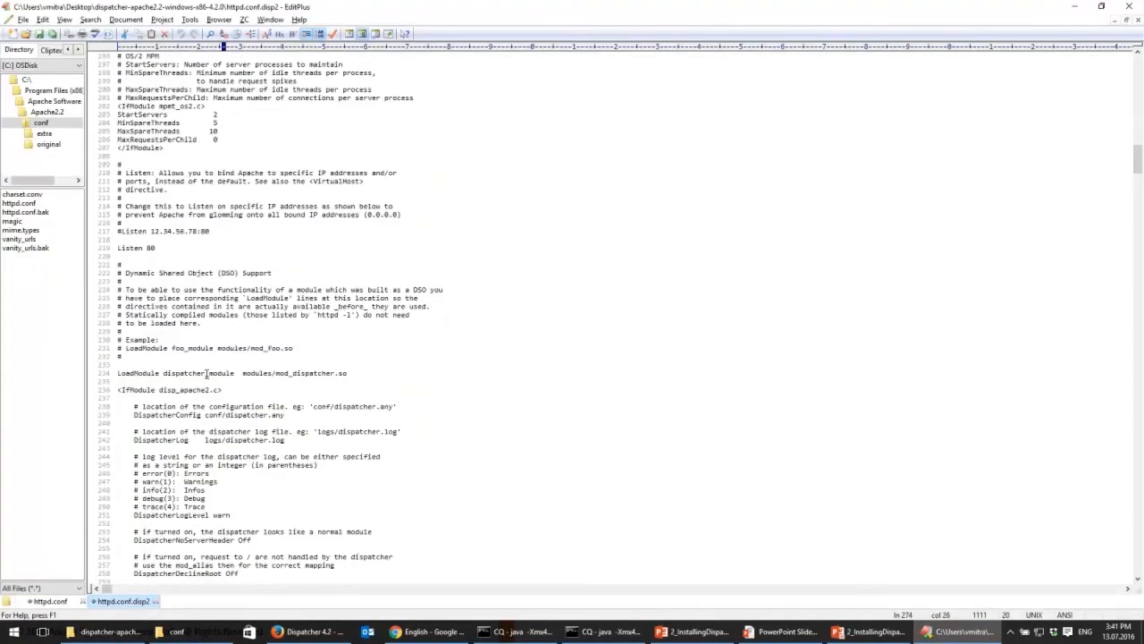
pyautogui.tripleClick(207, 374)
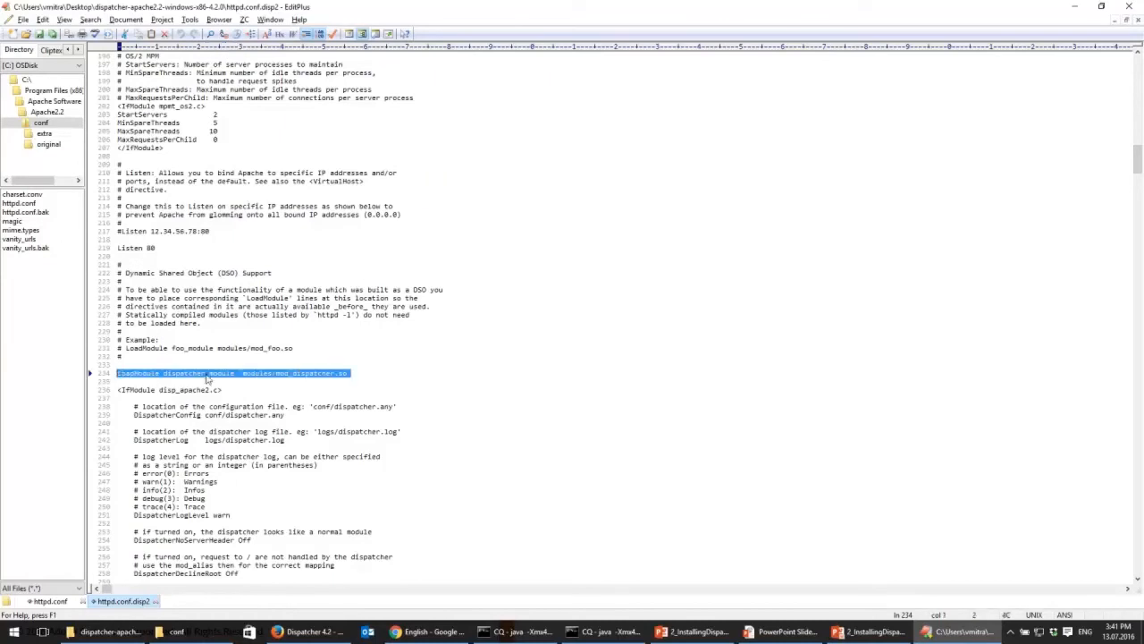
pyautogui.click(276, 425)
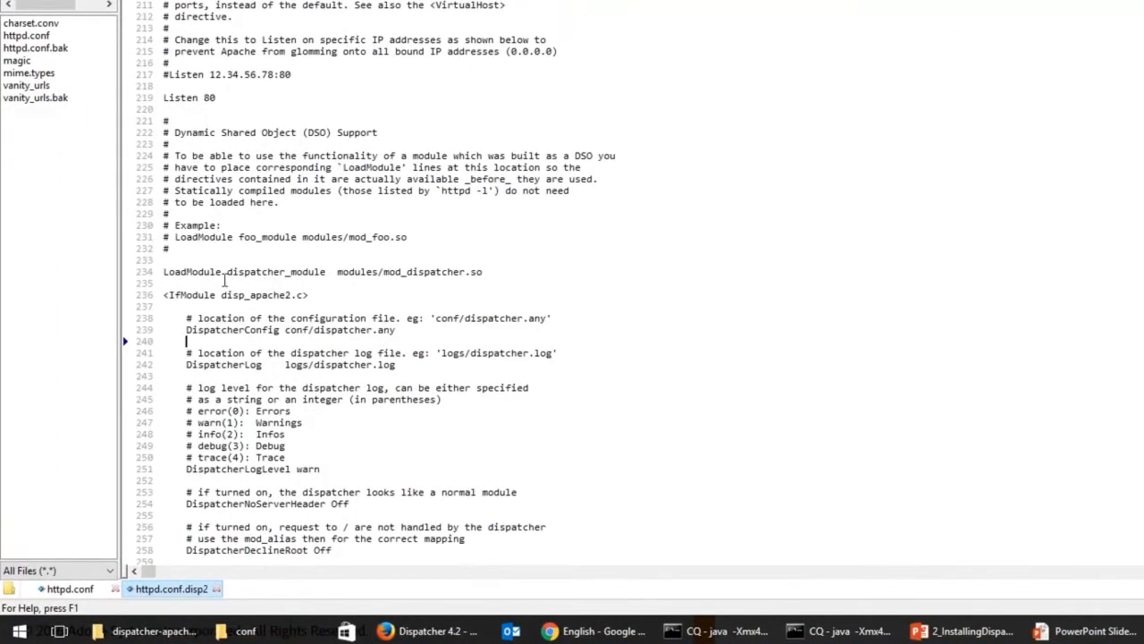
pyautogui.doubleClick(197, 272)
pyautogui.click(197, 273)
pyautogui.doubleClick(197, 275)
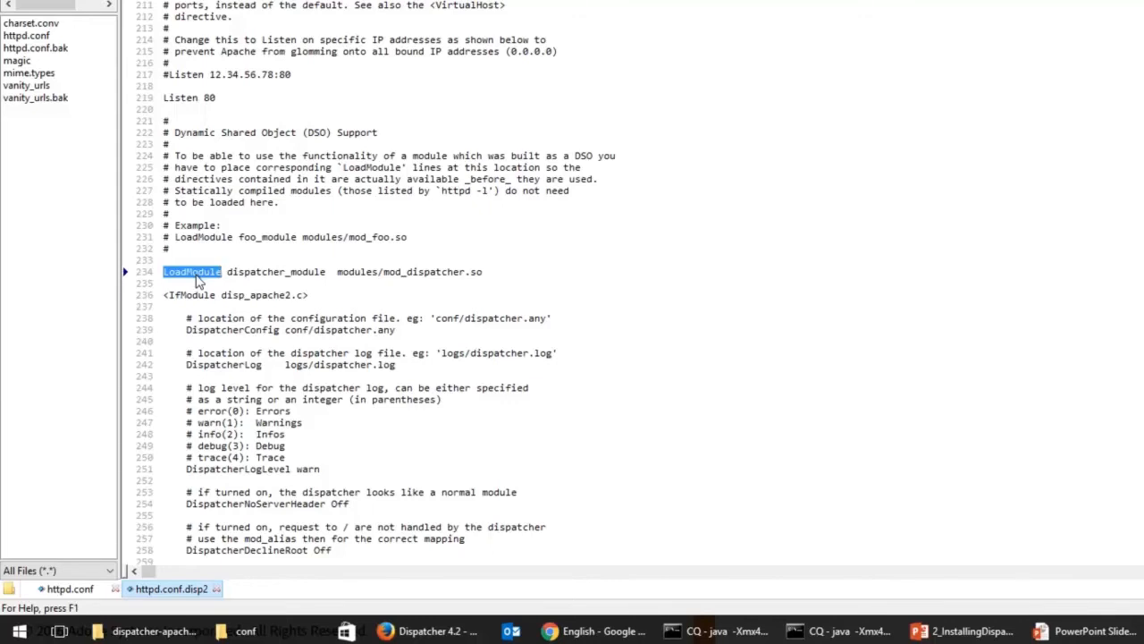
pyautogui.tripleClick(286, 271)
pyautogui.hotkey('ctrl', 'c')
pyautogui.rightClick(287, 277)
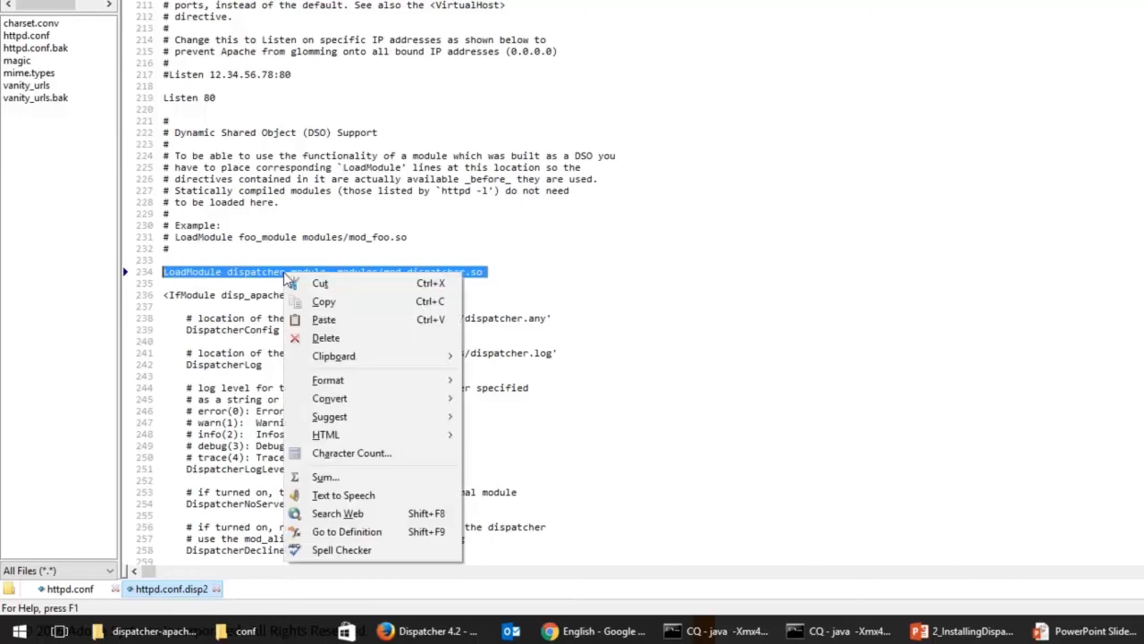
pyautogui.click(323, 301)
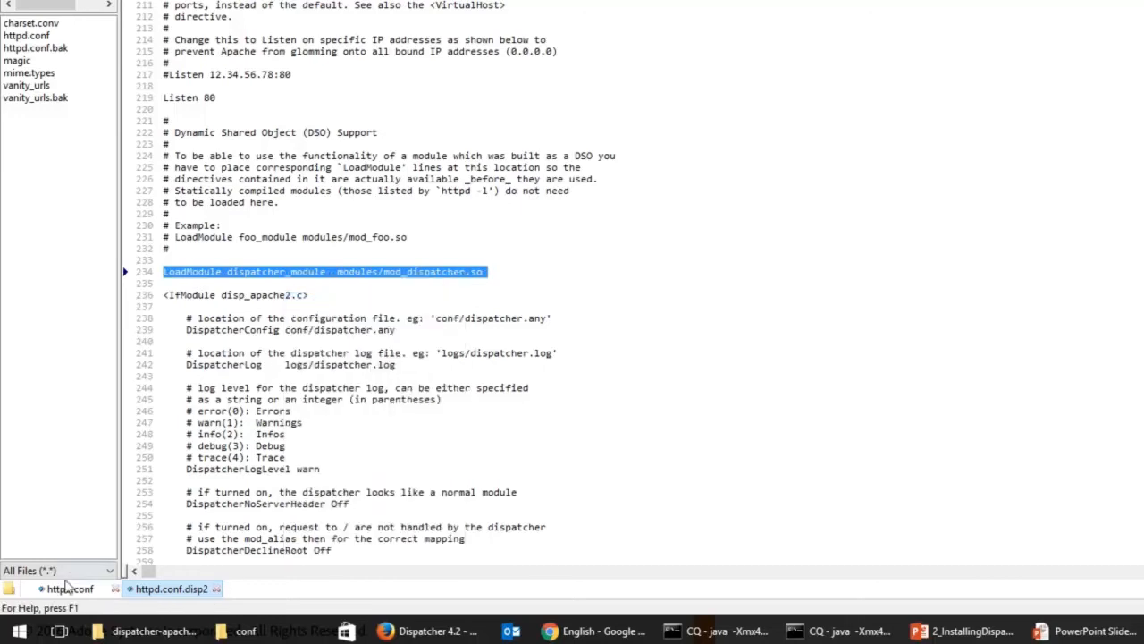
# Paste the copied dispatcher_module line into httpd.conf directly below the vhost_alias_module line
pyautogui.click(68, 588)
pyautogui.scroll(10, 309, 371)
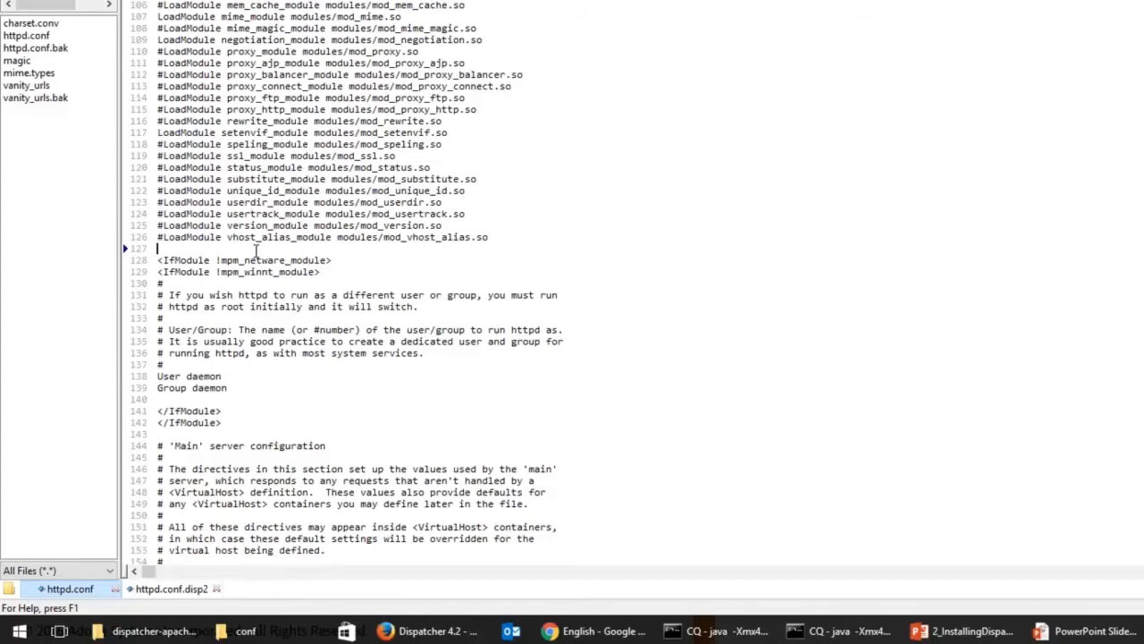
pyautogui.hotkey('ctrl', 'v')
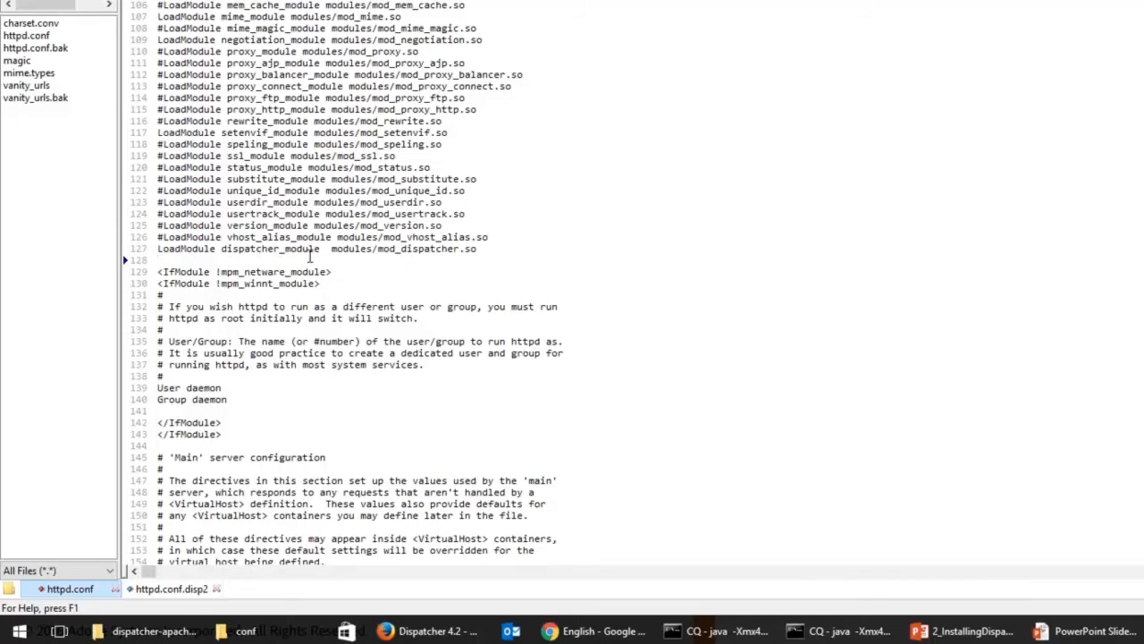
# Check the module path in the pasted line against the dispatcher DLL's file name in the dispatcher-apache2.2-windows-x86-4.2.0 folder
pyautogui.doubleClick(344, 249)
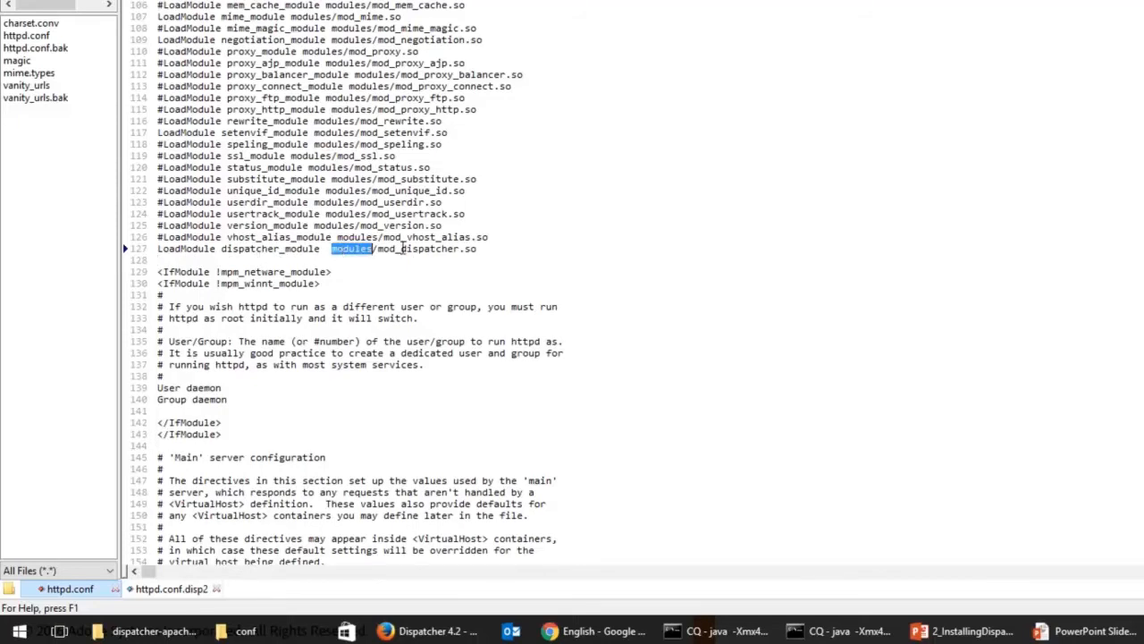
pyautogui.doubleClick(407, 251)
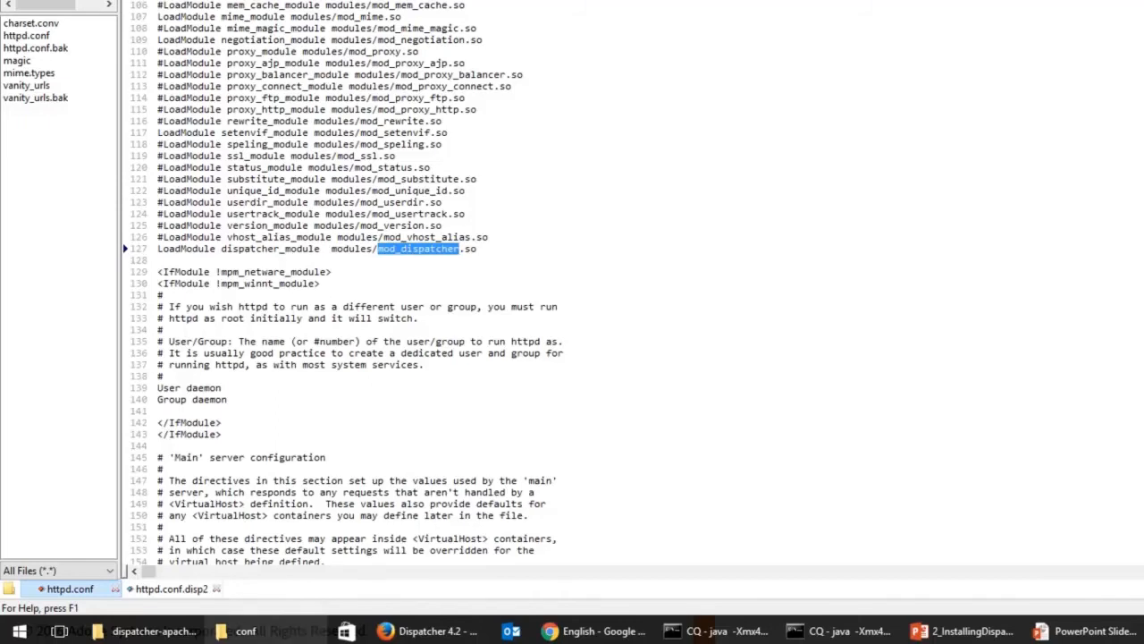
pyautogui.click(154, 632)
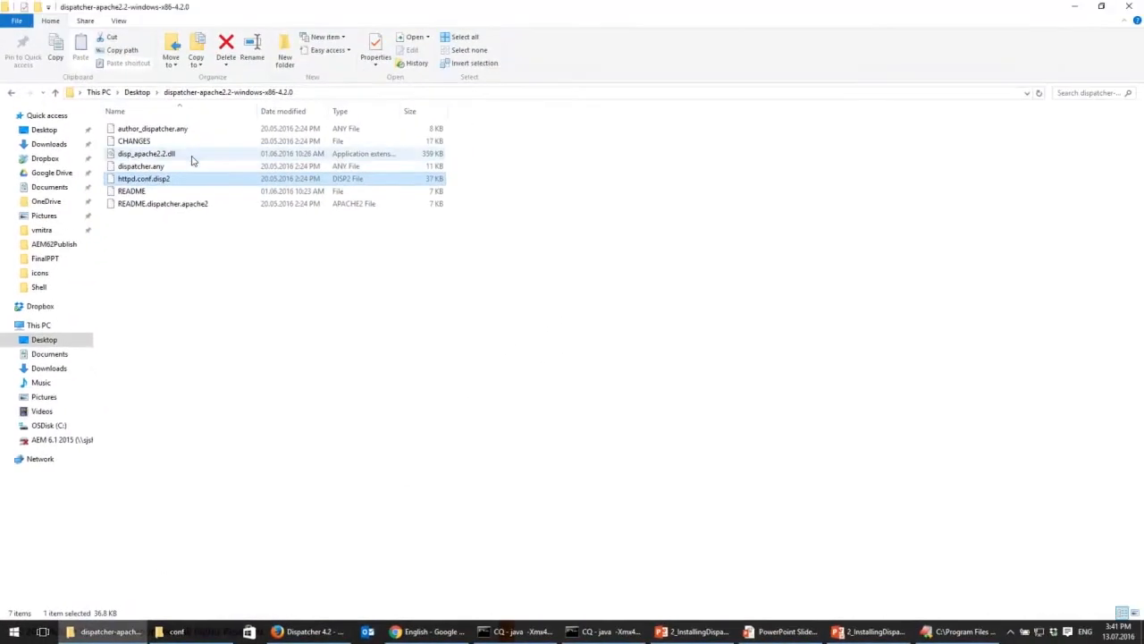
pyautogui.click(191, 156)
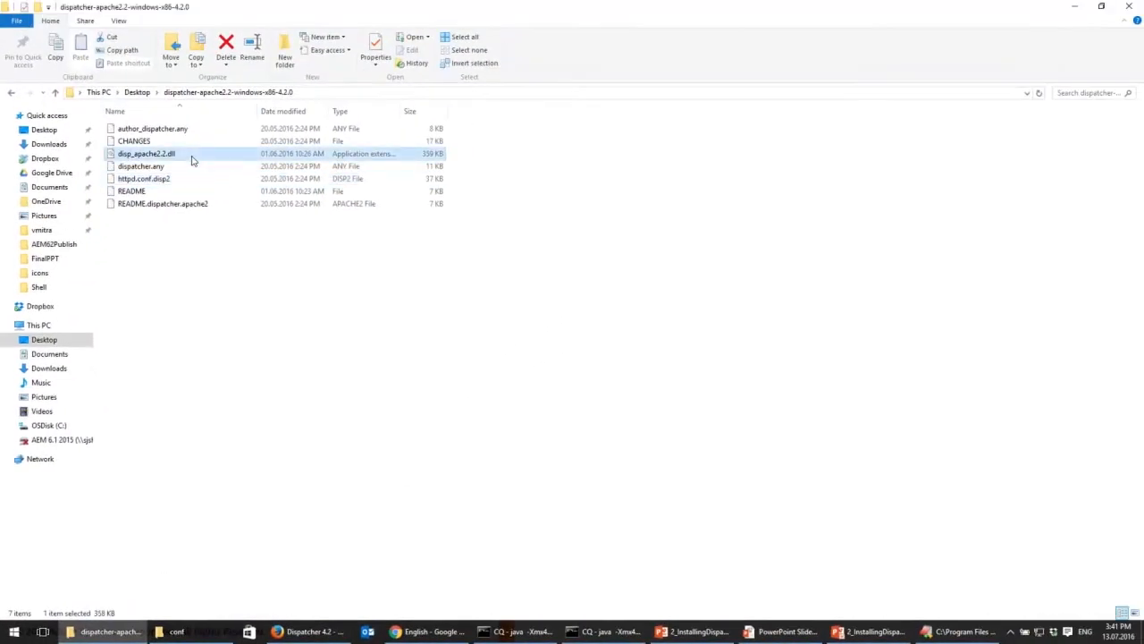
pyautogui.click(191, 155)
pyautogui.click(222, 449)
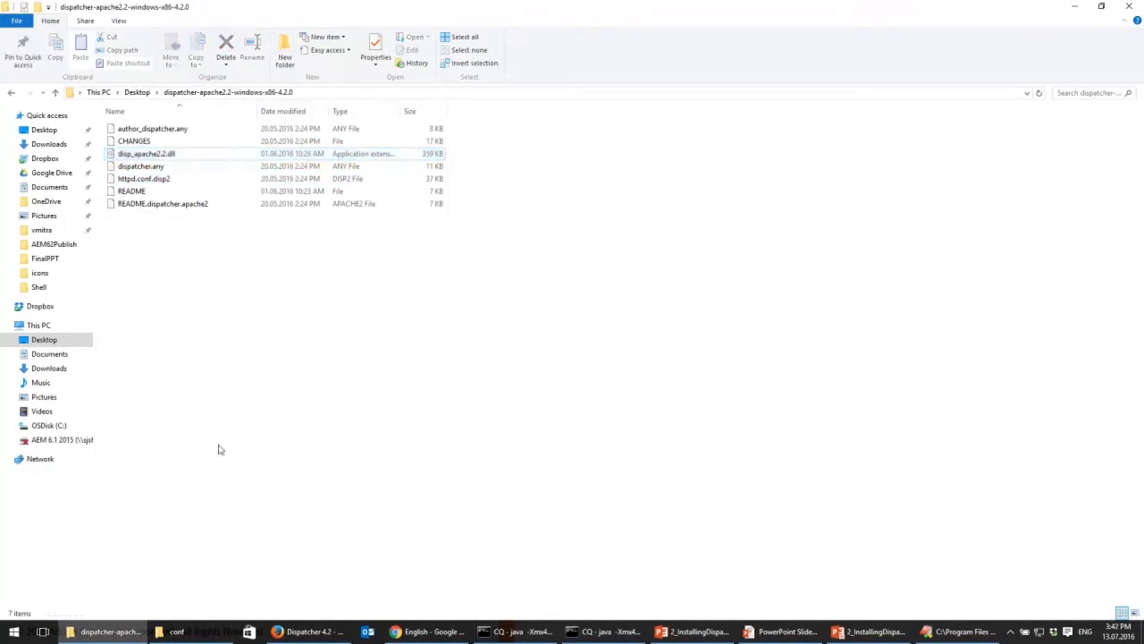
# Replace mod_dispatcher.so with disp_apache2.2.dll in httpd.conf's dispatcher_module line, keeping a line break after it
pyautogui.click(962, 631)
pyautogui.moveTo(330, 433); pyautogui.dragTo(426, 440)
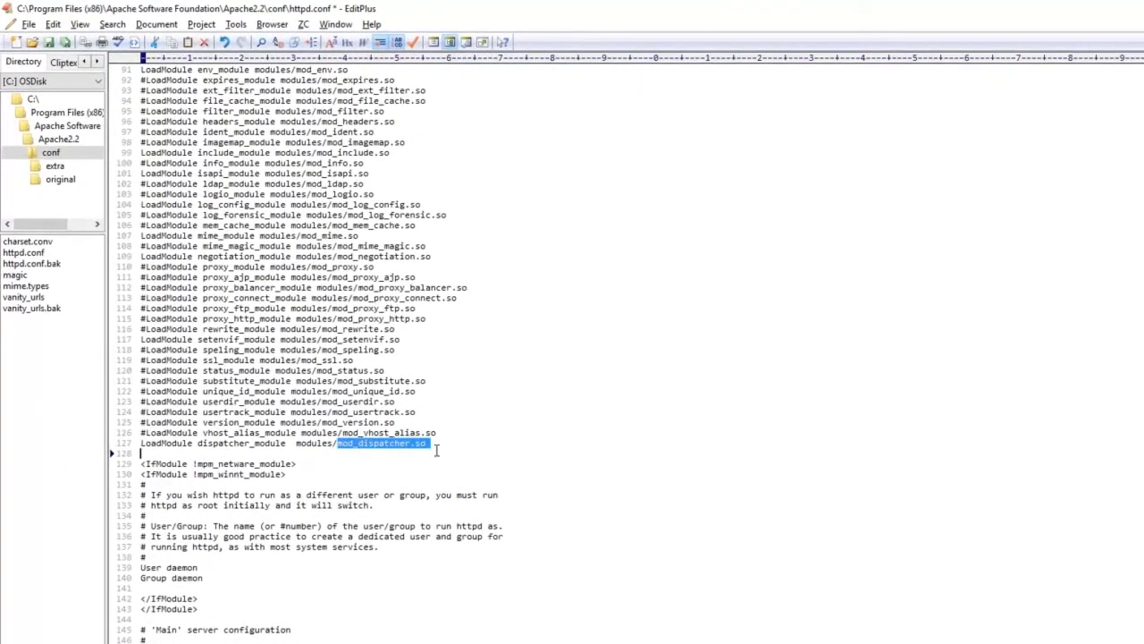
pyautogui.press('Delete')
pyautogui.write('disp_apache2.2.dll')
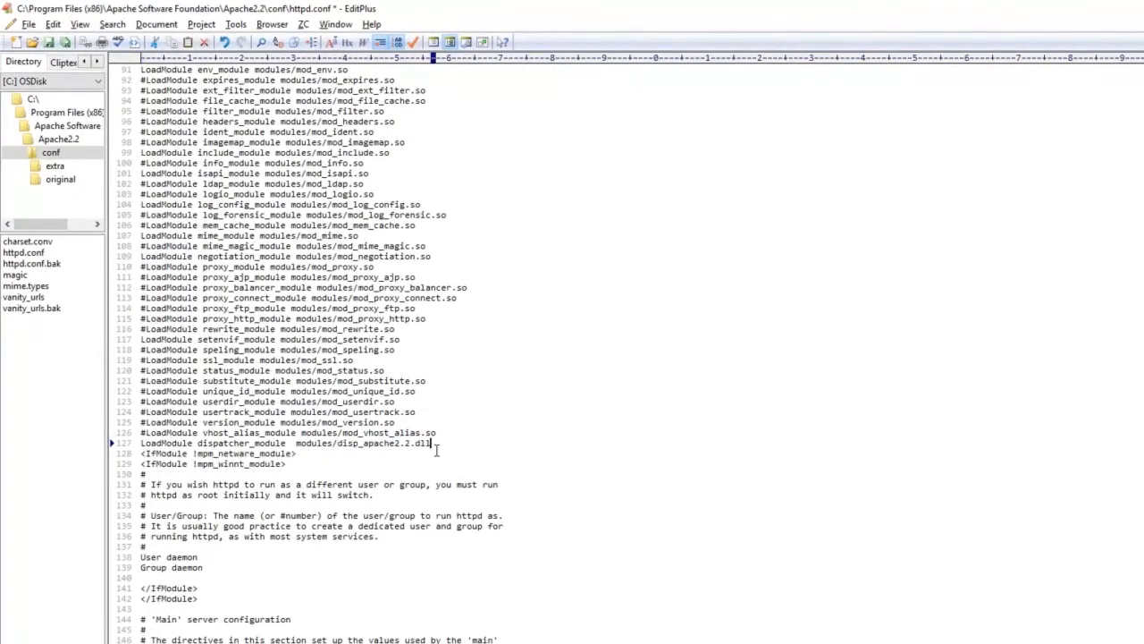
pyautogui.press('Return')
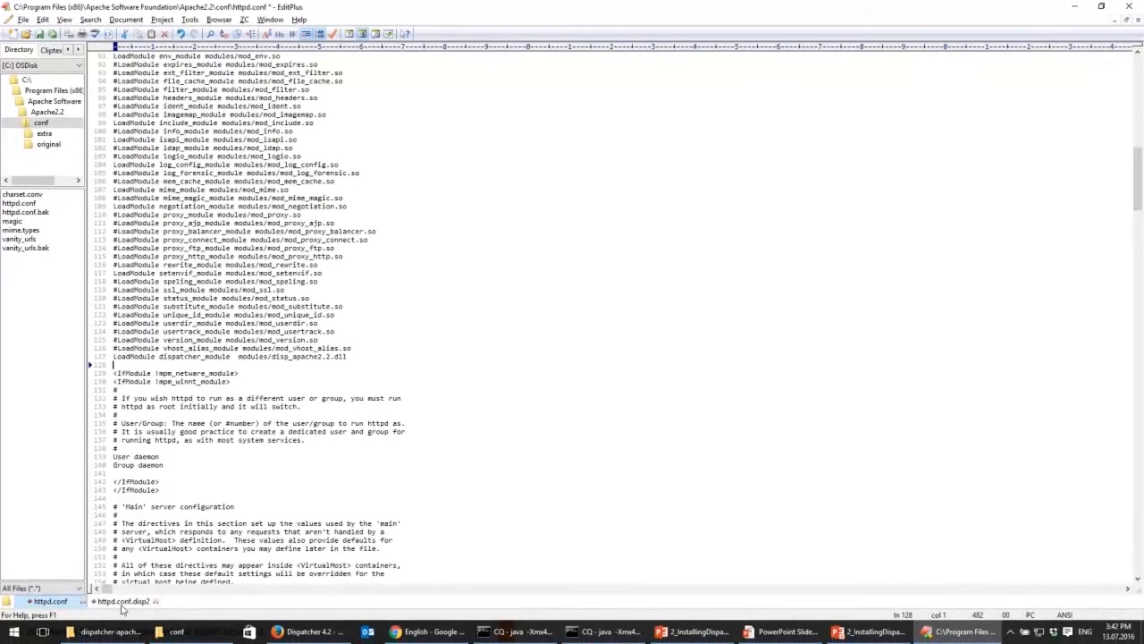
# Copy the entire <IfModule disp_apache2.c> block, through its closing </IfModule> tag, from httpd.conf.disp2
pyautogui.click(122, 602)
pyautogui.scroll(-5, 170, 461)
pyautogui.scroll(-5, 170, 461)
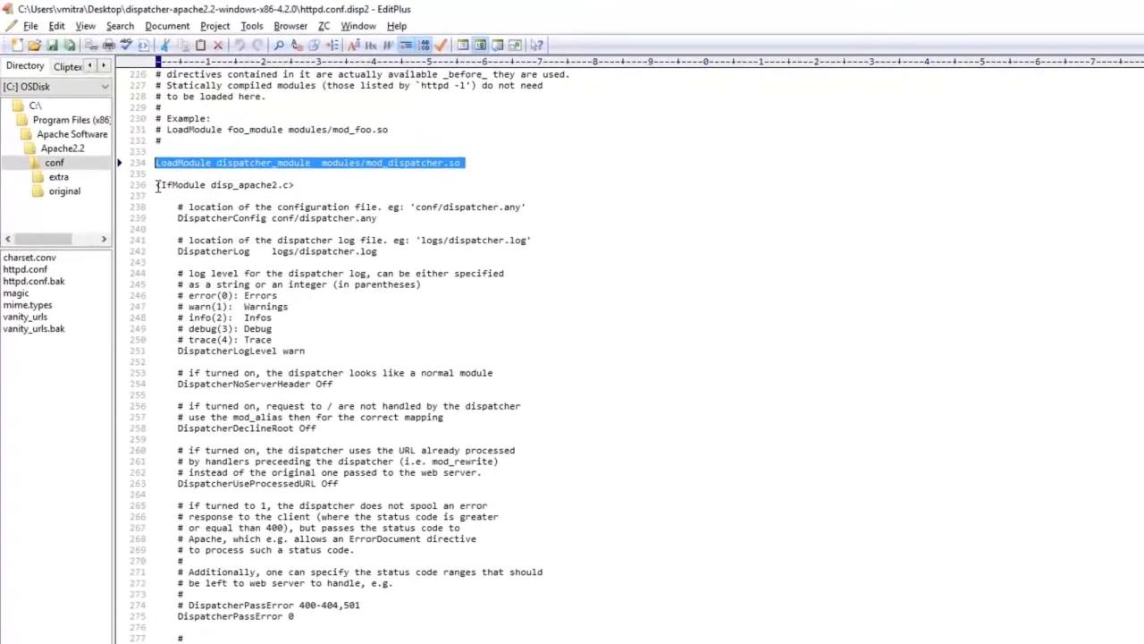
pyautogui.moveTo(156, 185); pyautogui.dragTo(271, 643)
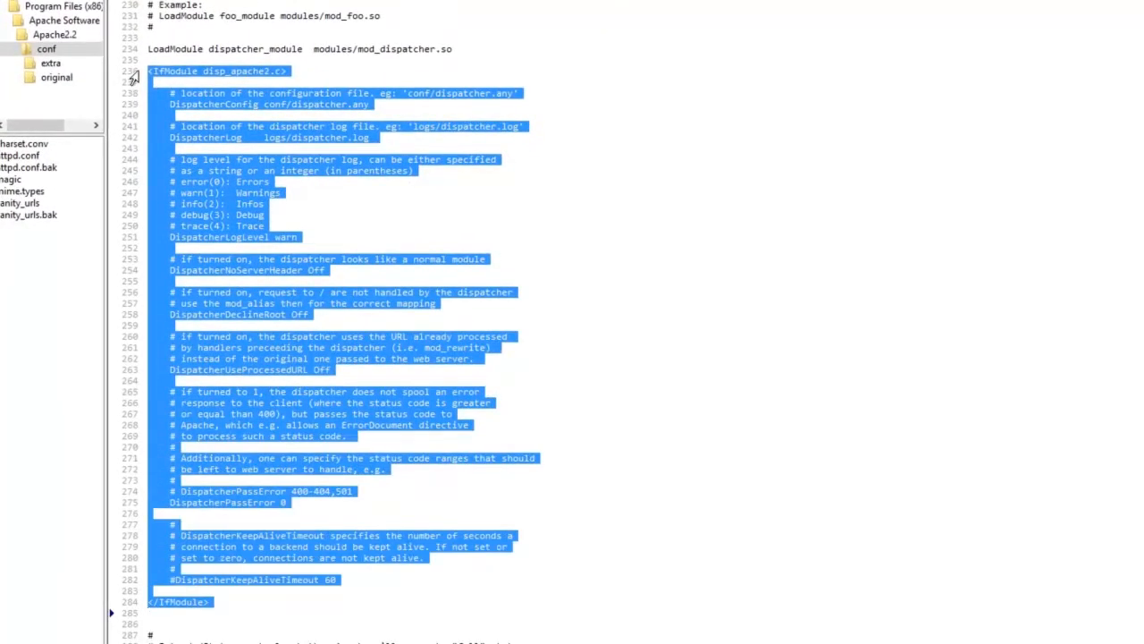
pyautogui.rightClick(223, 212)
pyautogui.click(240, 240)
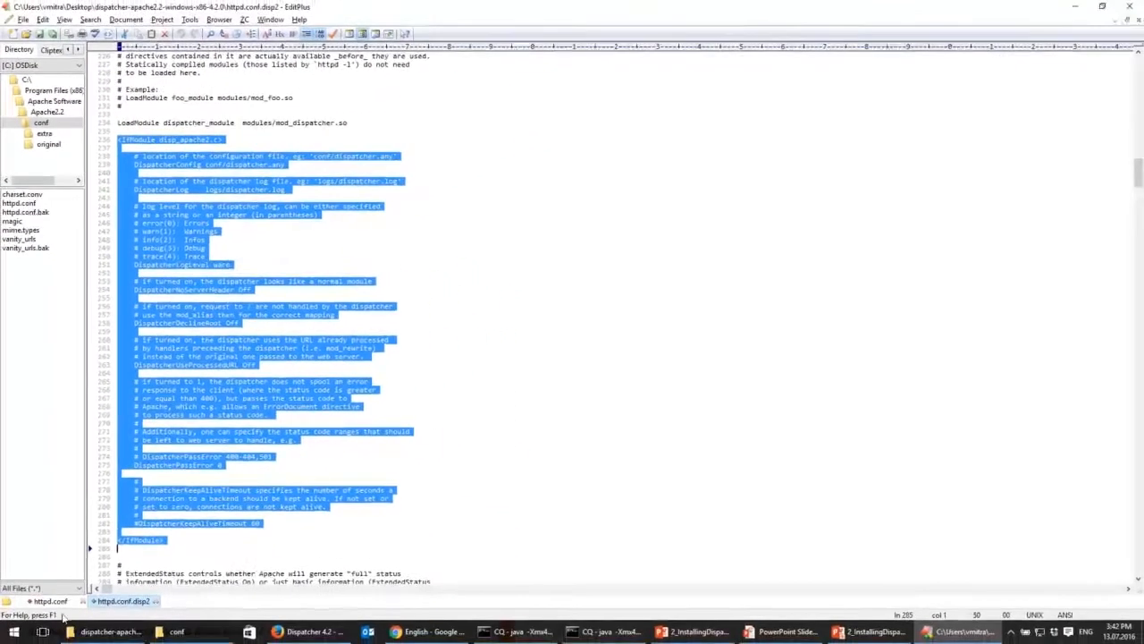
# Paste the disp_apache2.c block into httpd.conf below the closing </IfModule> tags, before the 'Main' server configuration section
pyautogui.click(52, 602)
pyautogui.scroll(-4, 138, 397)
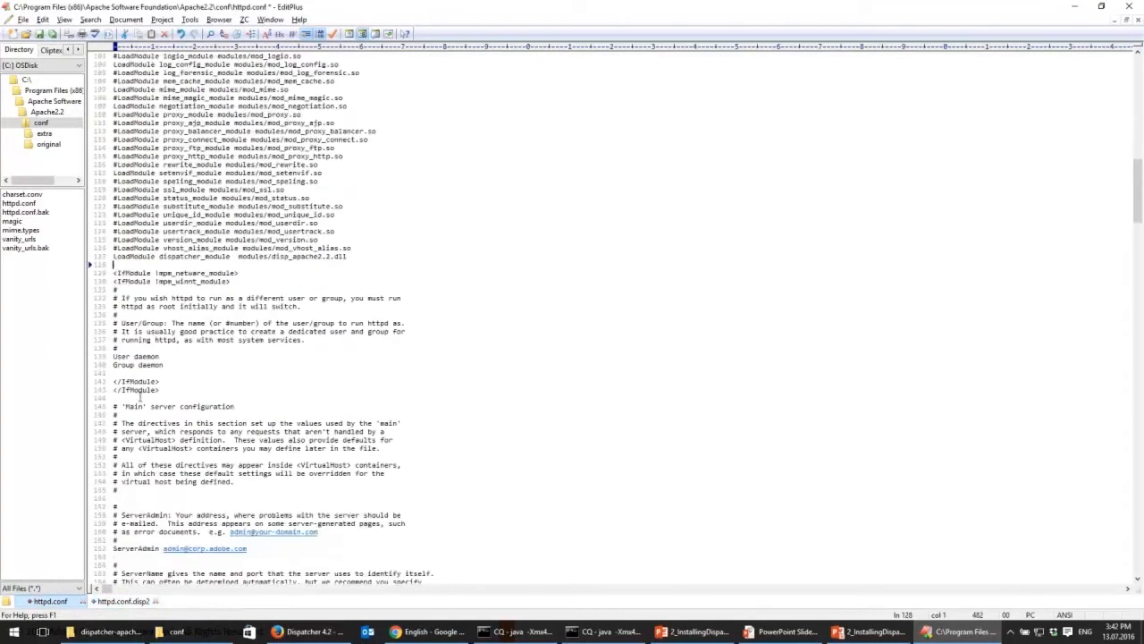
pyautogui.click(134, 398)
pyautogui.hotkey('ctrl', 'v')
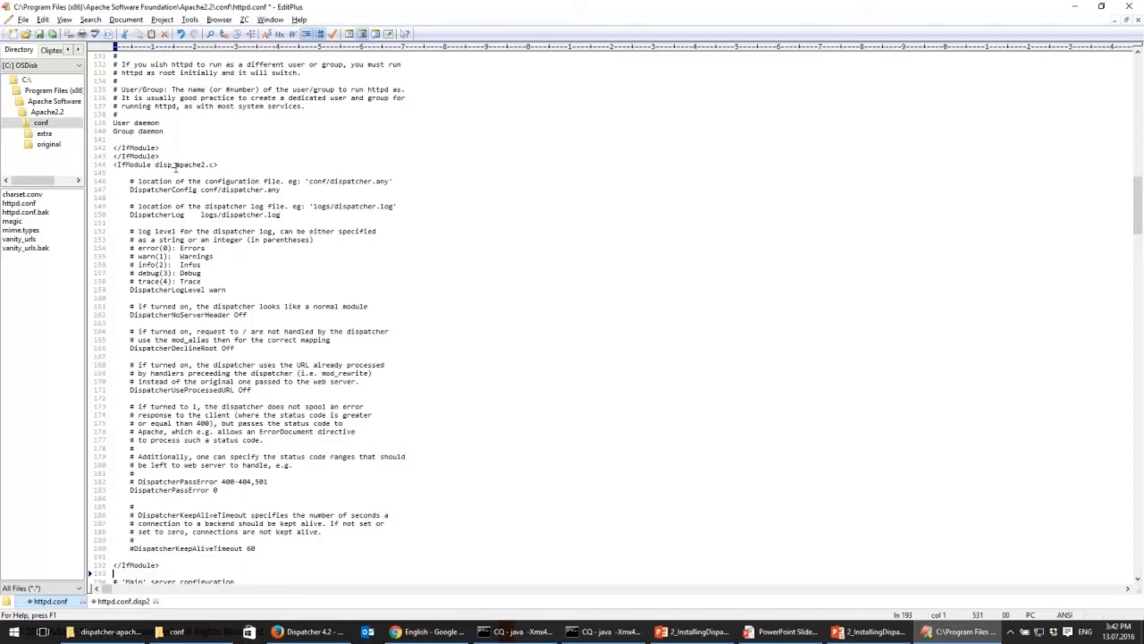
# Set DispatcherLogLevel to debug in httpd.conf's disp_apache2.c block, after reviewing the DispatcherConfig and DispatcherLog entries
pyautogui.doubleClick(176, 189)
pyautogui.click(267, 189)
pyautogui.doubleClick(273, 190)
pyautogui.doubleClick(208, 189)
pyautogui.doubleClick(179, 215)
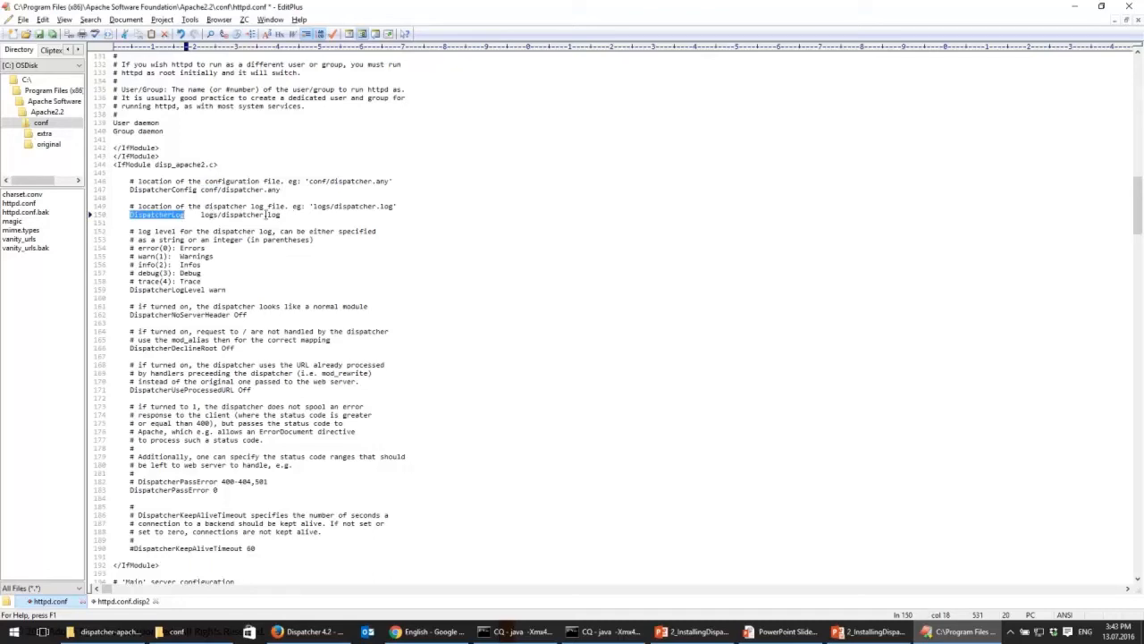
pyautogui.doubleClick(217, 290)
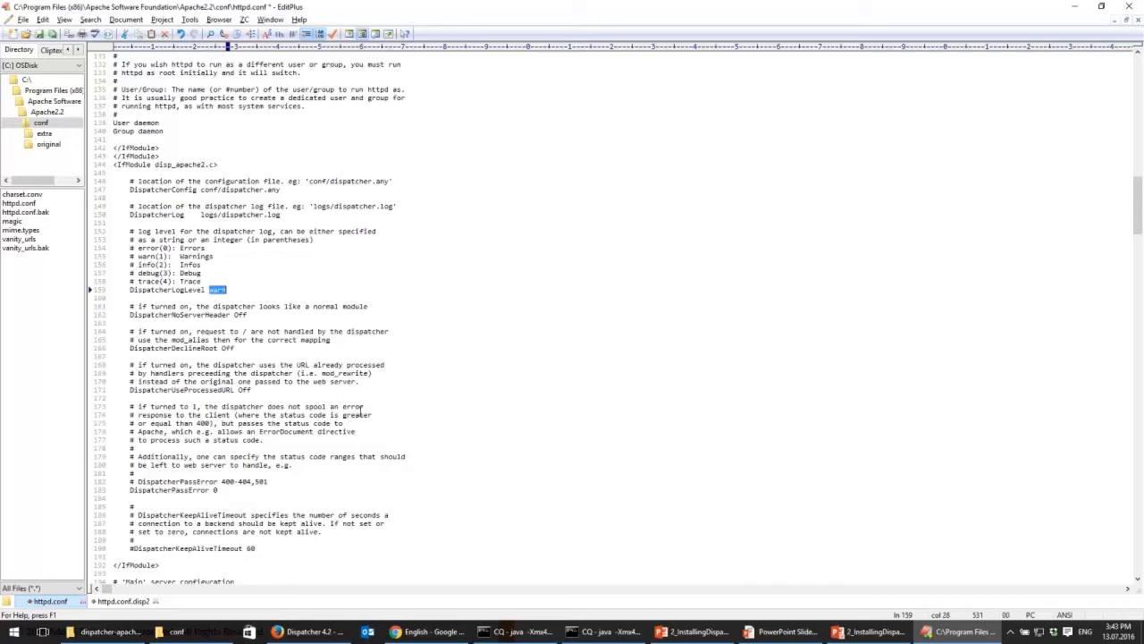
pyautogui.write('debug')
# Review the DispatcherNoServerHeader, DispatcherDeclineRoot, DispatcherUseProcessedURL, DispatcherPassError and DispatcherKeepAliveTimeout directives in the disp_apache2.c block
pyautogui.doubleClick(208, 315)
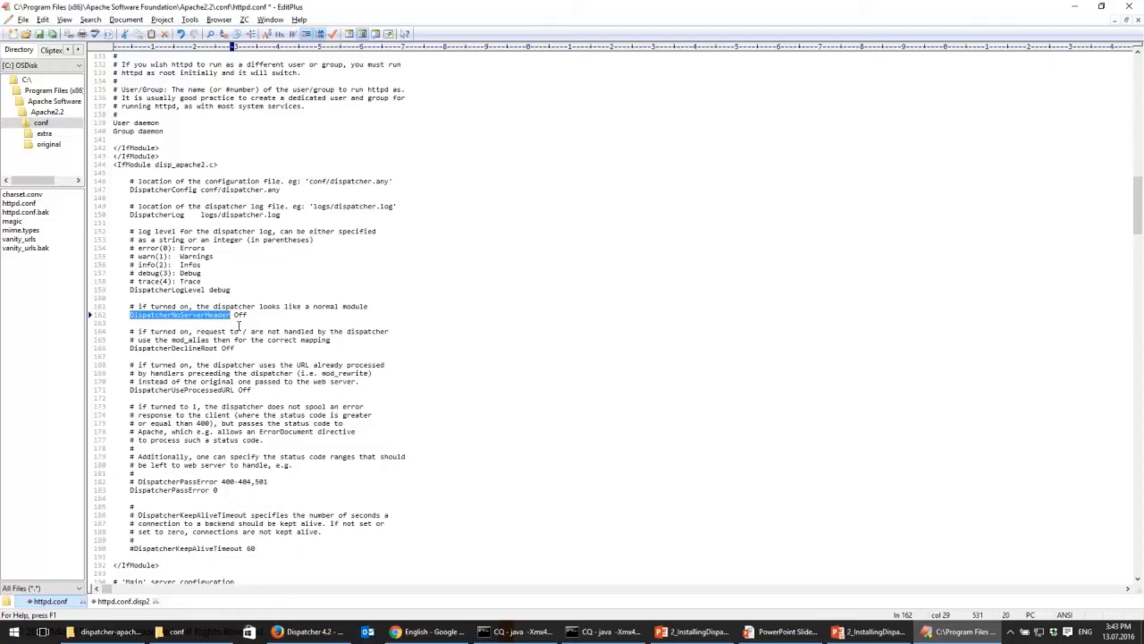
pyautogui.doubleClick(209, 347)
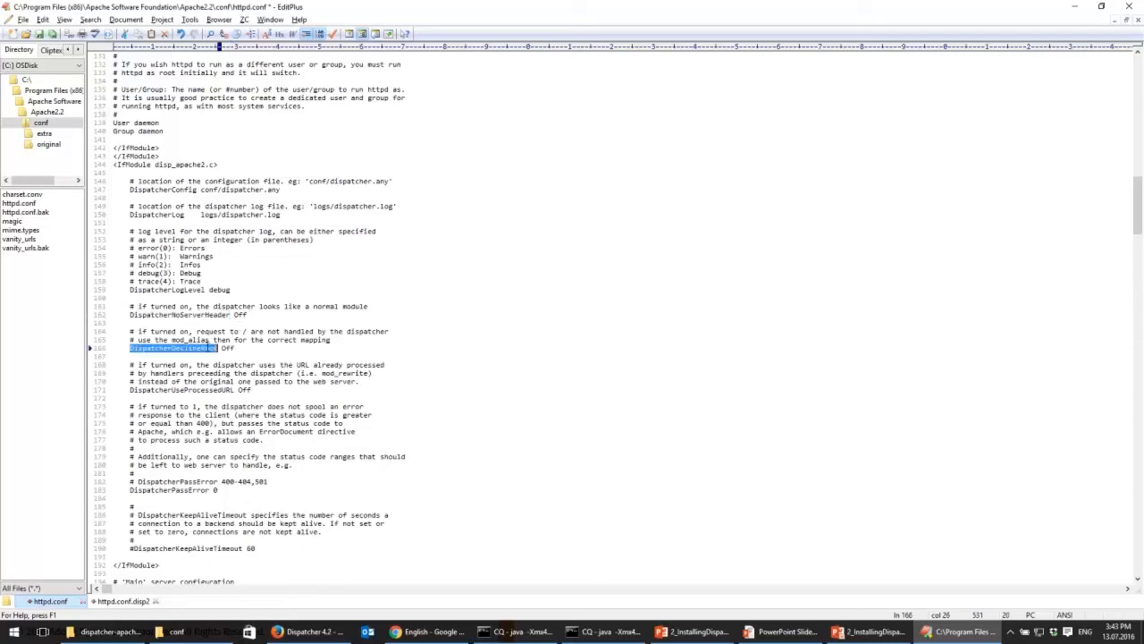
pyautogui.doubleClick(227, 347)
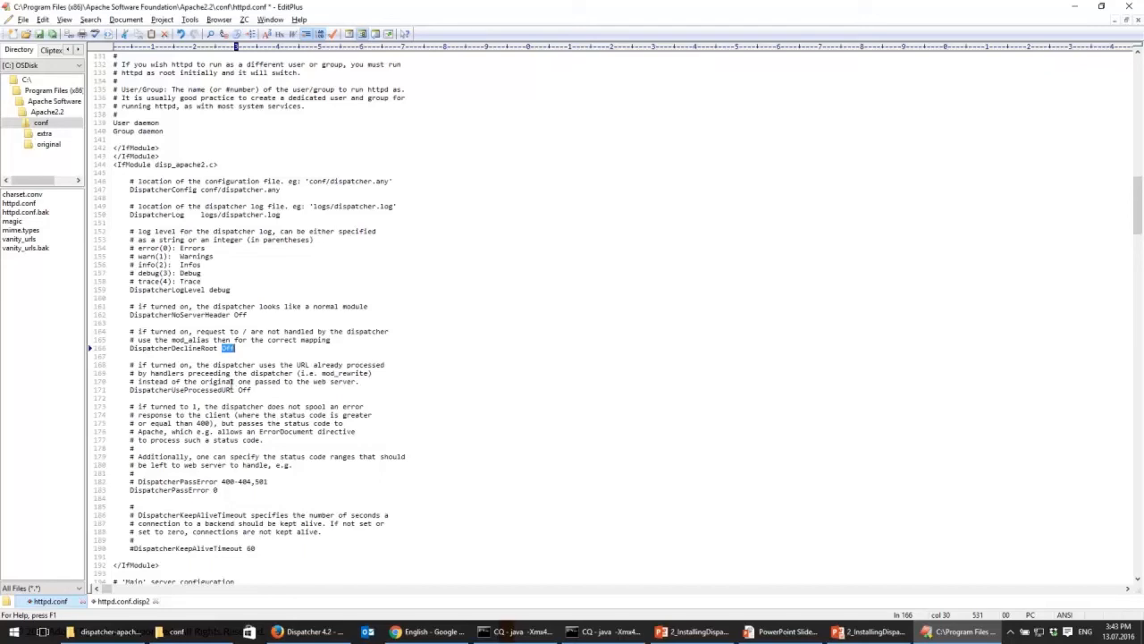
pyautogui.doubleClick(174, 348)
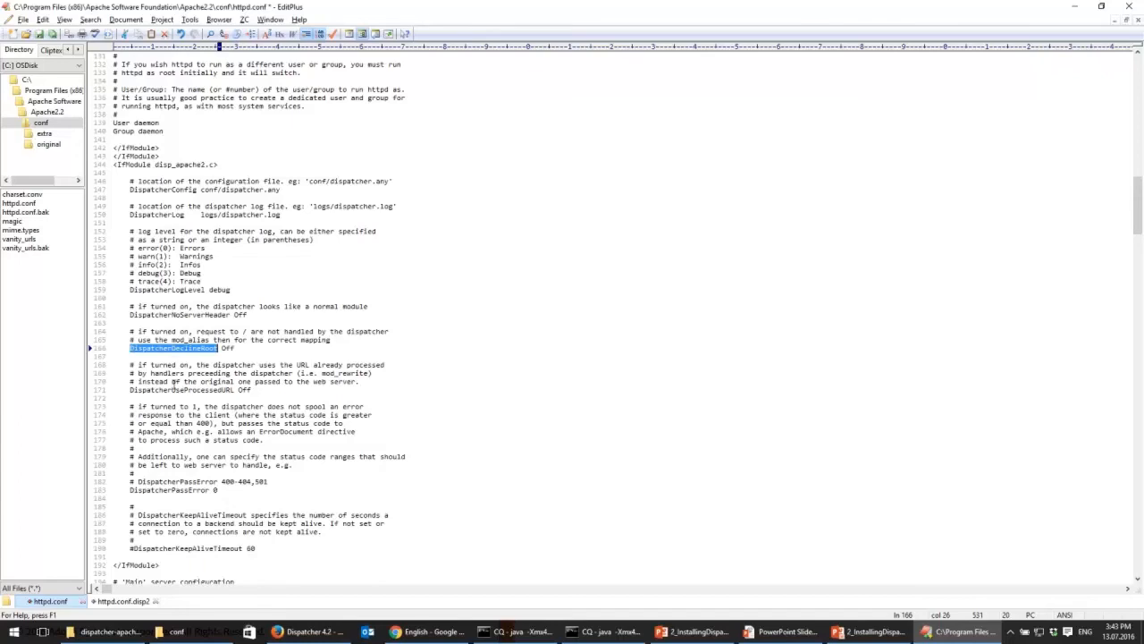
pyautogui.scroll(-2, 174, 384)
pyautogui.doubleClick(183, 341)
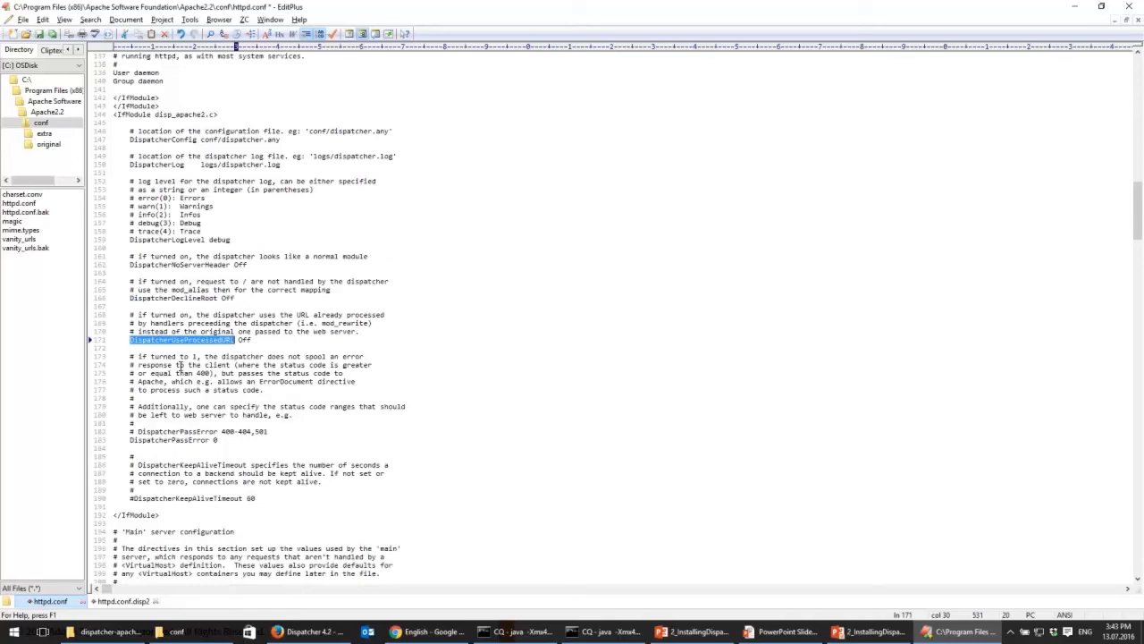
pyautogui.doubleClick(245, 340)
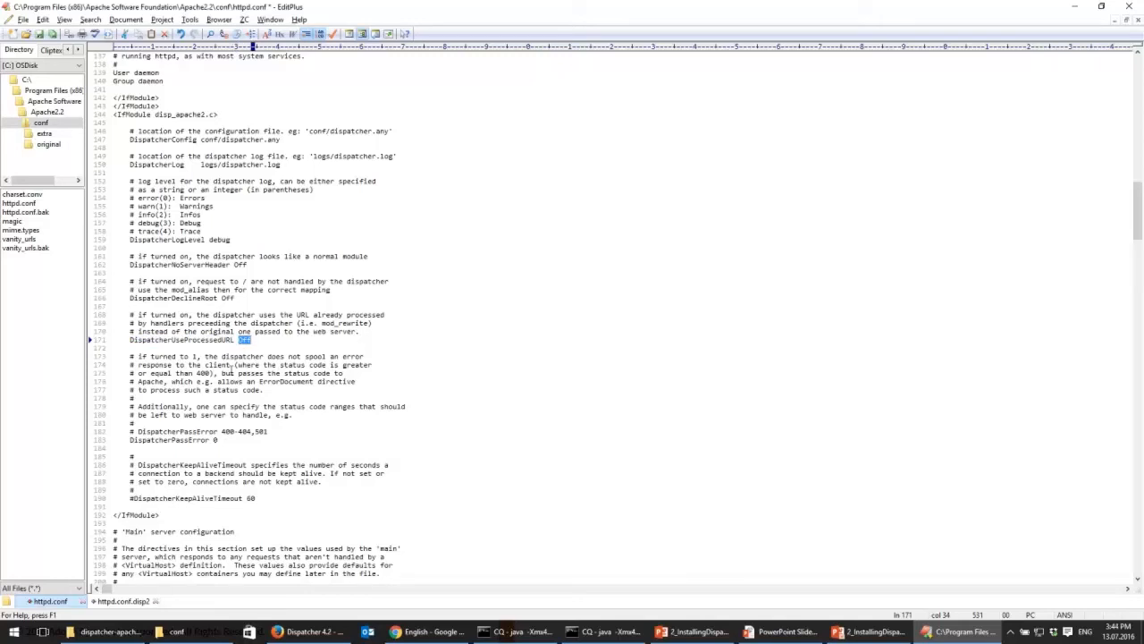
pyautogui.scroll(-2, 226, 412)
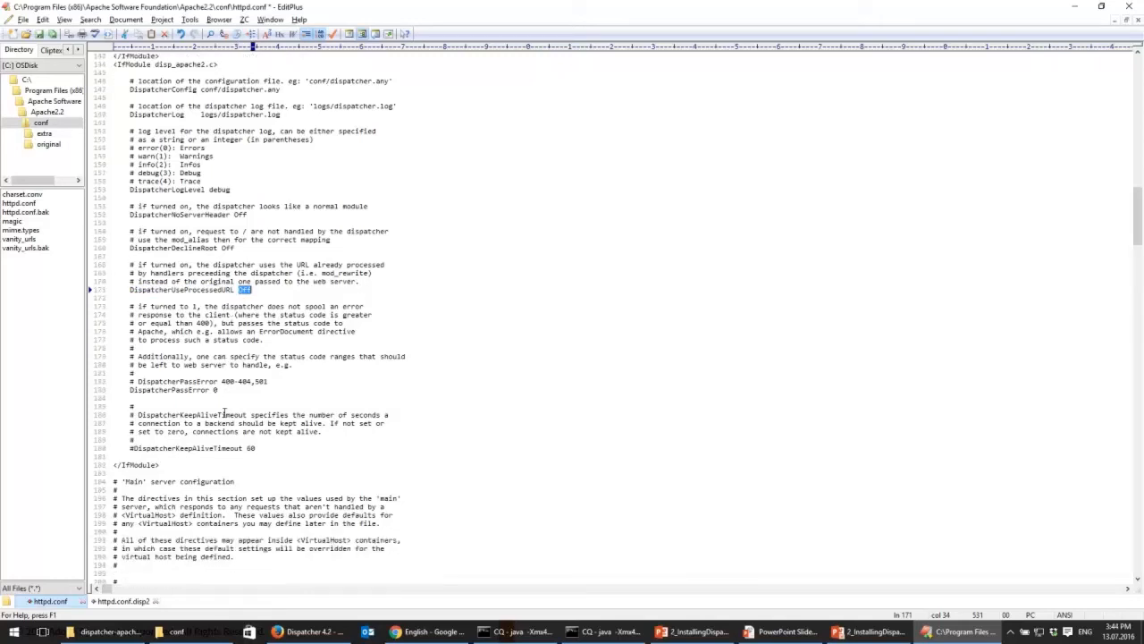
pyautogui.doubleClick(182, 391)
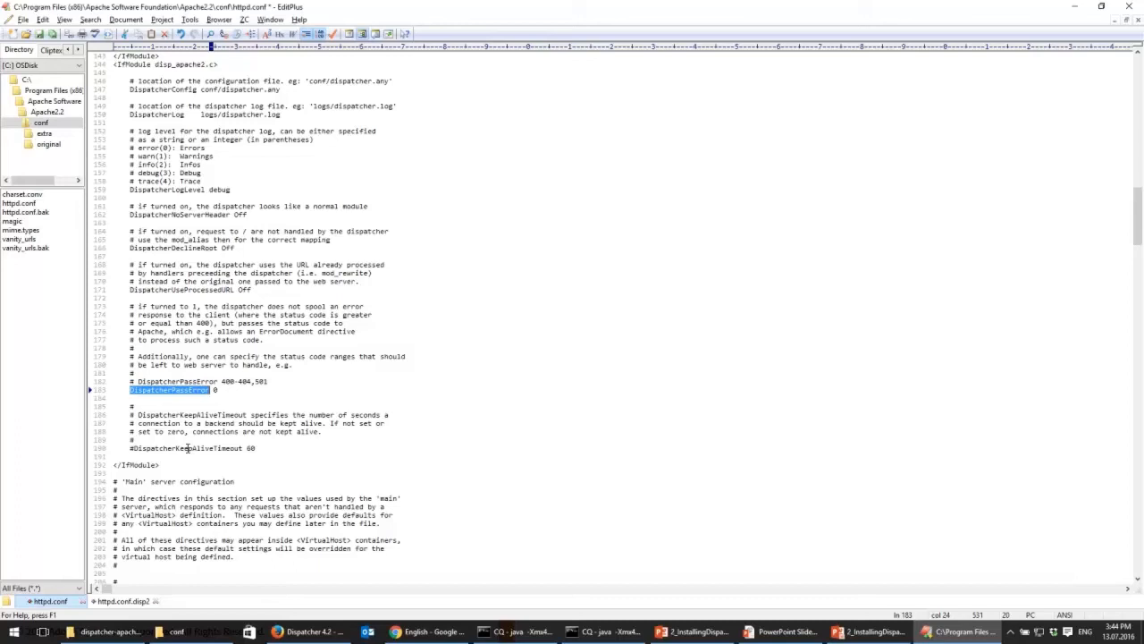
pyautogui.doubleClick(188, 448)
pyautogui.scroll(-4, 188, 454)
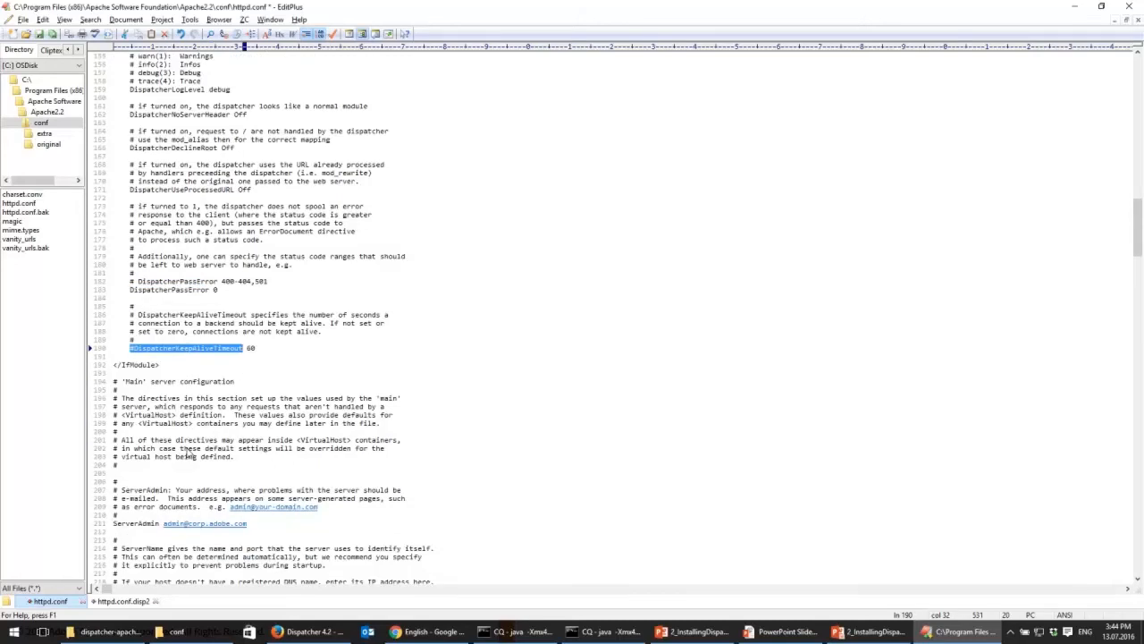
# Copy the entire <Directory /> block containing the dispatcher-handler settings from httpd.conf.disp2
pyautogui.hotkey('ctrl', 'Tab')
pyautogui.scroll(-20, 175, 476)
pyautogui.scroll(-14, 176, 475)
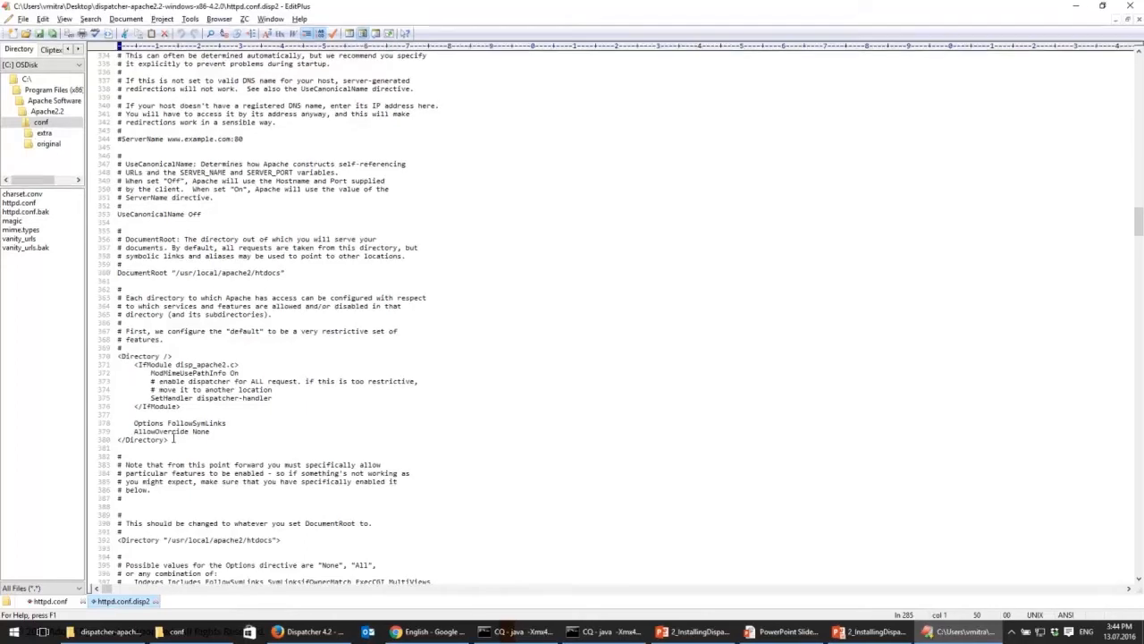
pyautogui.moveTo(206, 405); pyautogui.dragTo(141, 304)
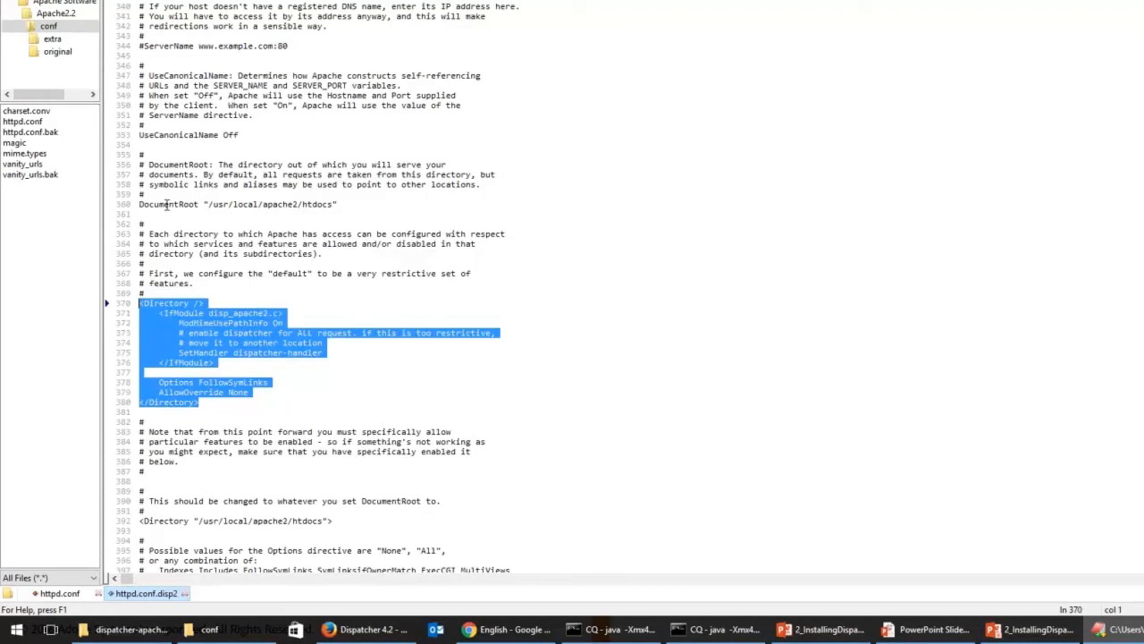
pyautogui.rightClick(196, 327)
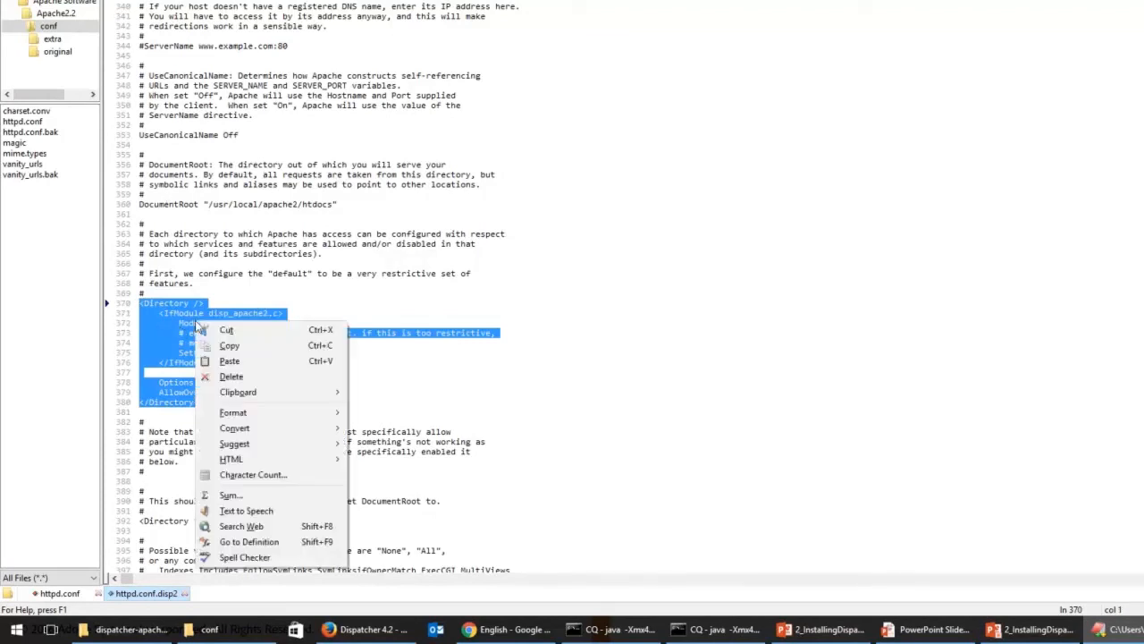
pyautogui.click(220, 345)
# Replace the existing <Directory /> block in httpd.conf with the copied dispatcher-handler version
pyautogui.click(46, 597)
pyautogui.scroll(-15, 128, 345)
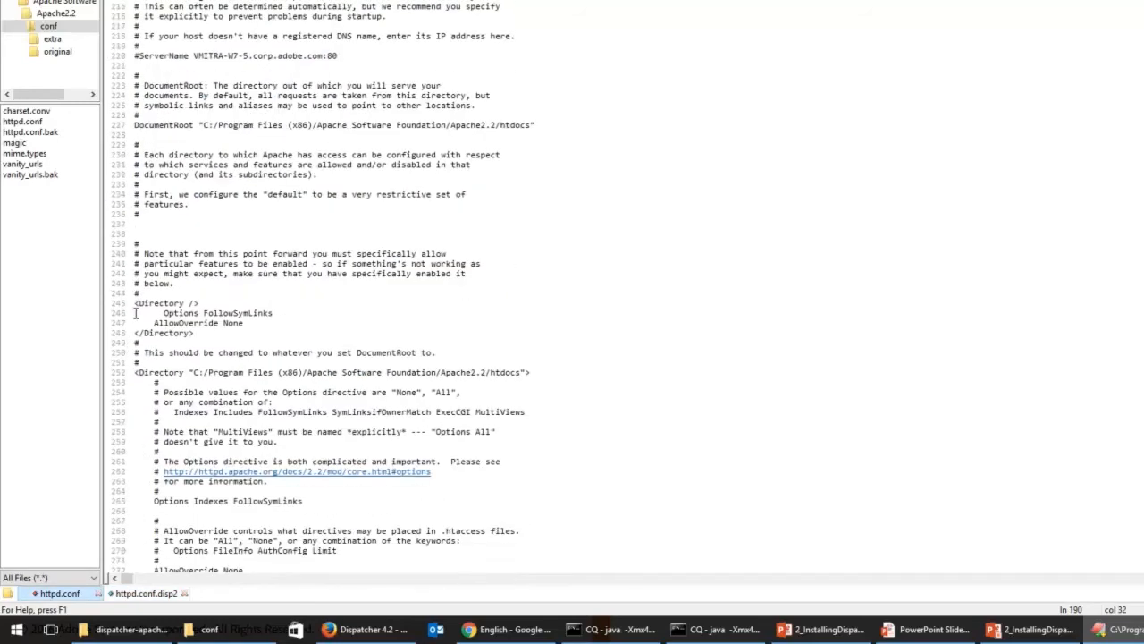
pyautogui.moveTo(134, 303); pyautogui.dragTo(190, 333)
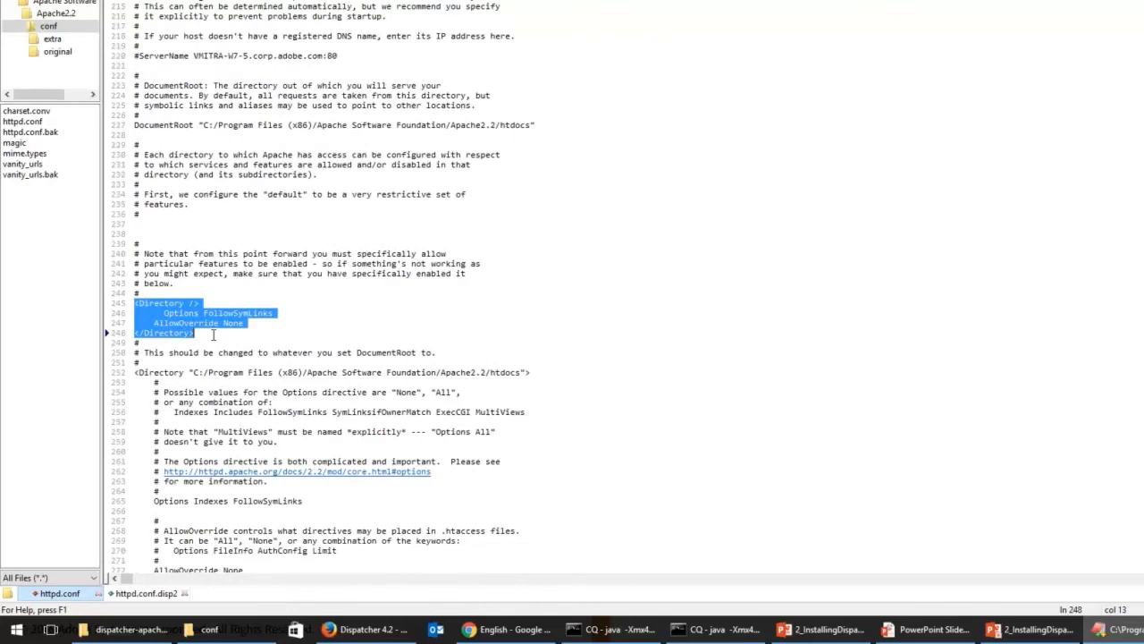
pyautogui.hotkey('ctrl', 'v')
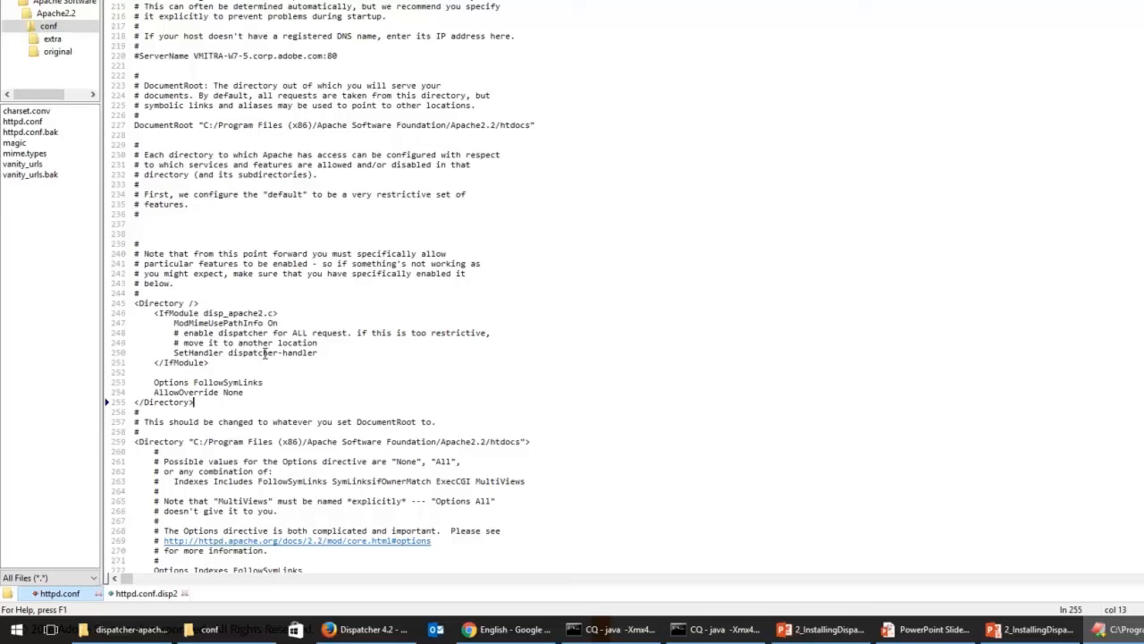
# Compare the DocumentRoot path in httpd.conf with the htdocs <Directory> entry below it
pyautogui.doubleClick(153, 125)
pyautogui.doubleClick(160, 442)
pyautogui.doubleClick(178, 126)
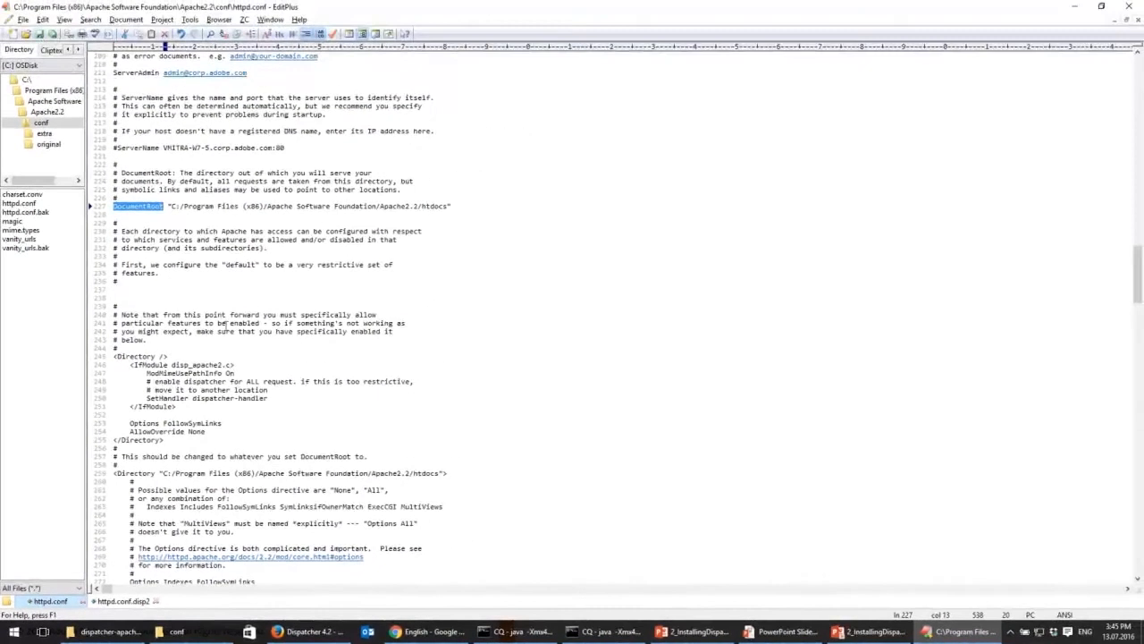
# Copy disp_apache2.2.dll from the dispatcher-apache2.2-windows-x86-4.2.0 folder and open the modules folder of Apache2.2
pyautogui.click(114, 631)
pyautogui.click(163, 154)
pyautogui.rightClick(165, 154)
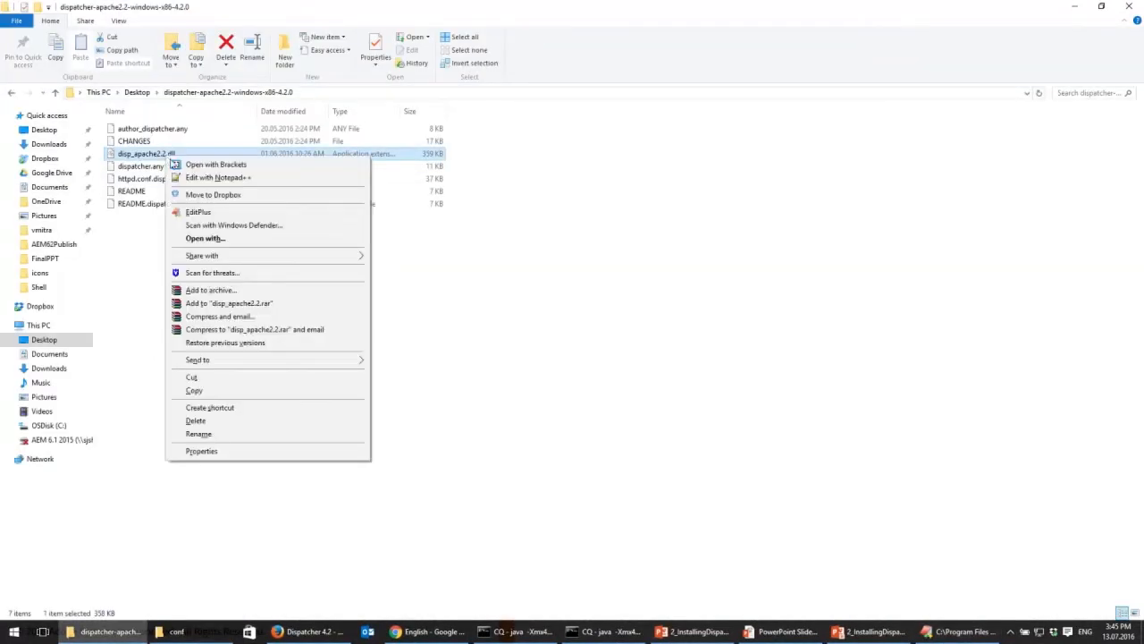
pyautogui.click(194, 391)
pyautogui.click(177, 631)
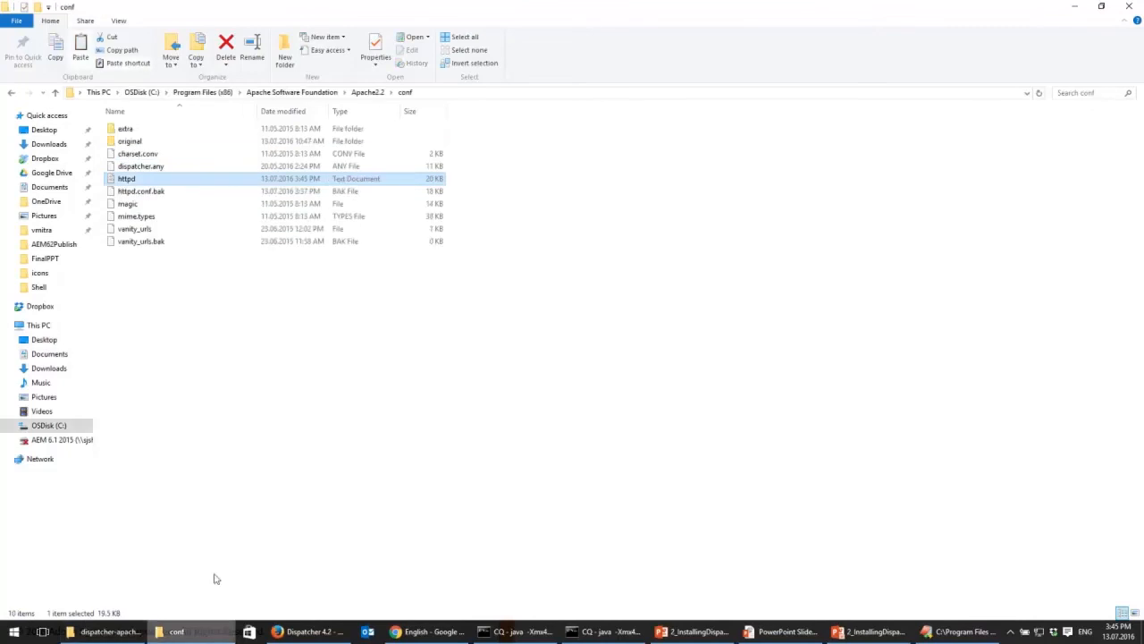
pyautogui.click(365, 92)
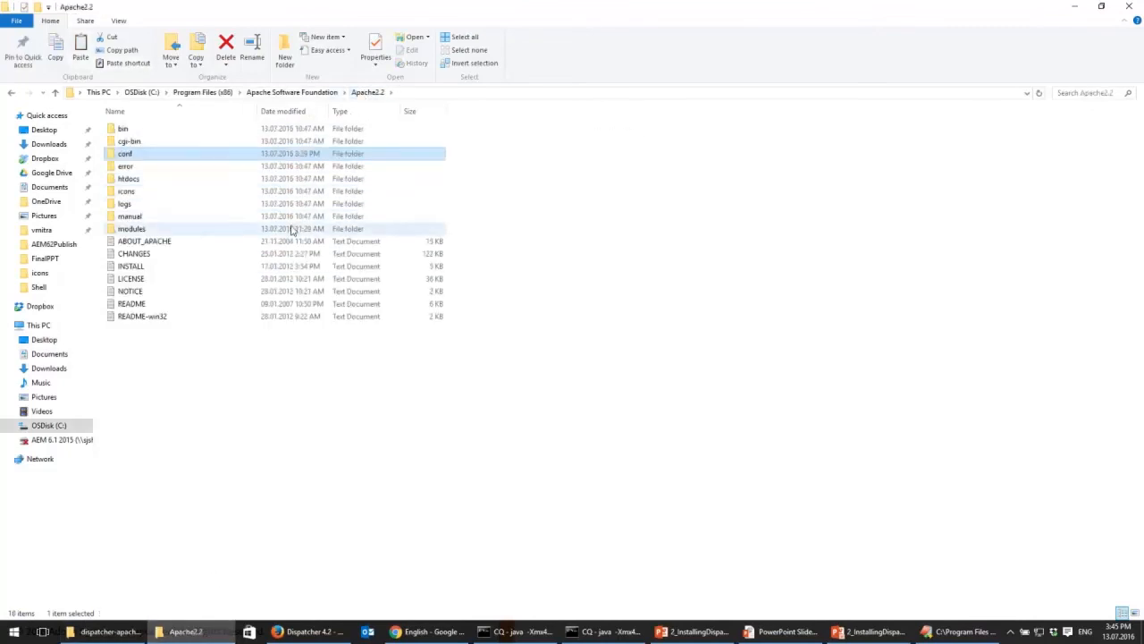
pyautogui.doubleClick(292, 228)
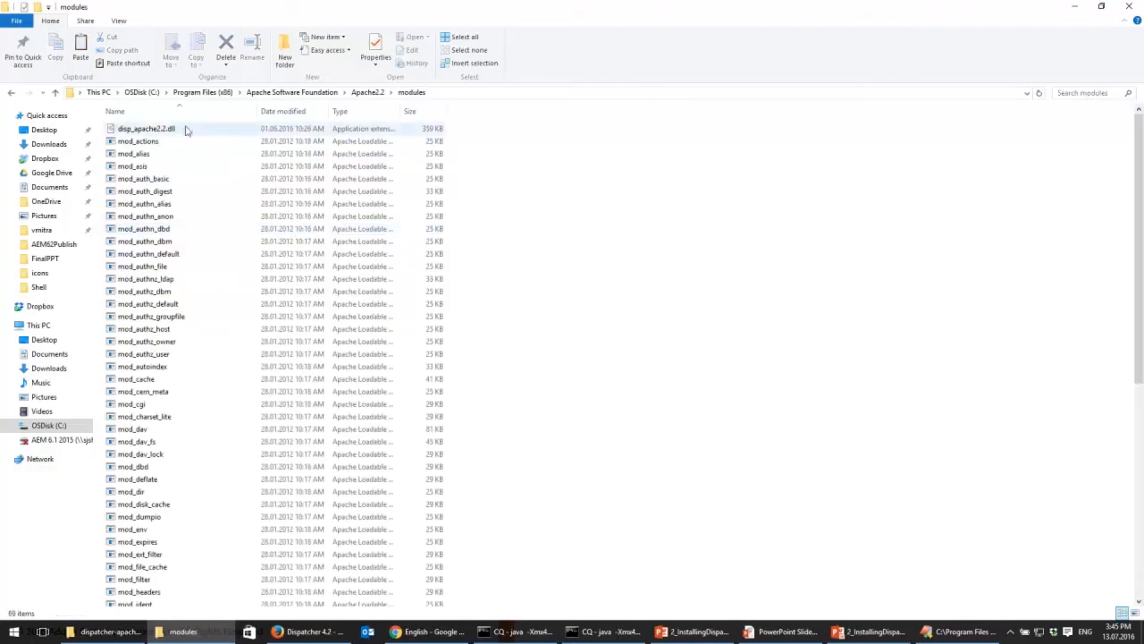
# Check the dispatcher.any file in Apache2.2's conf folder against the one in the dispatcher package folder
pyautogui.click(367, 92)
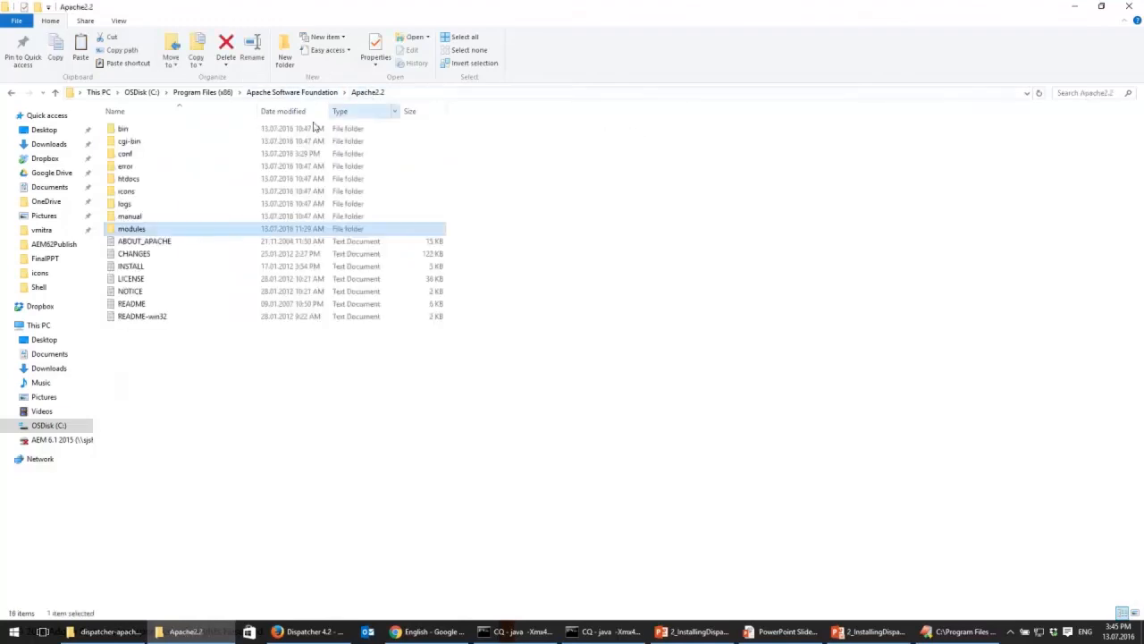
pyautogui.doubleClick(205, 154)
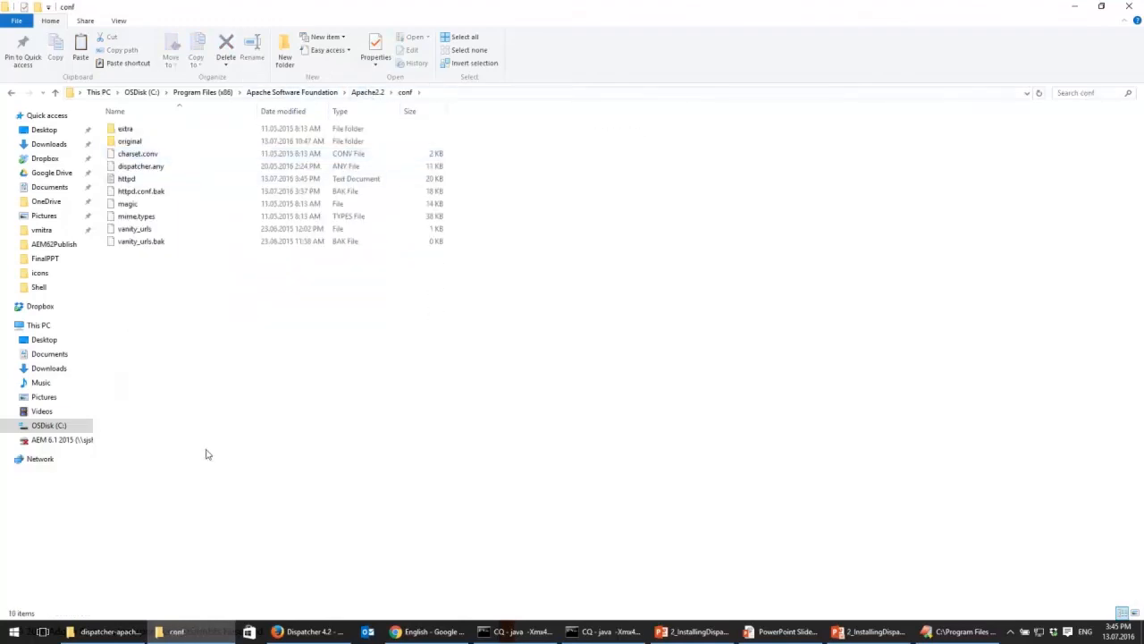
pyautogui.click(184, 169)
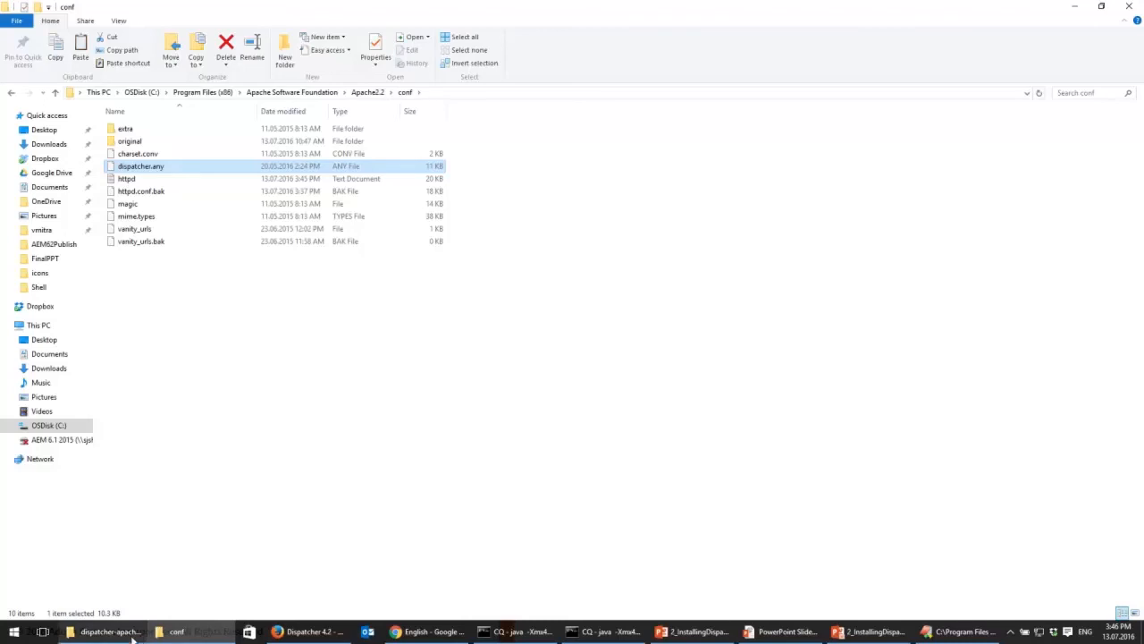
pyautogui.click(107, 631)
pyautogui.click(186, 169)
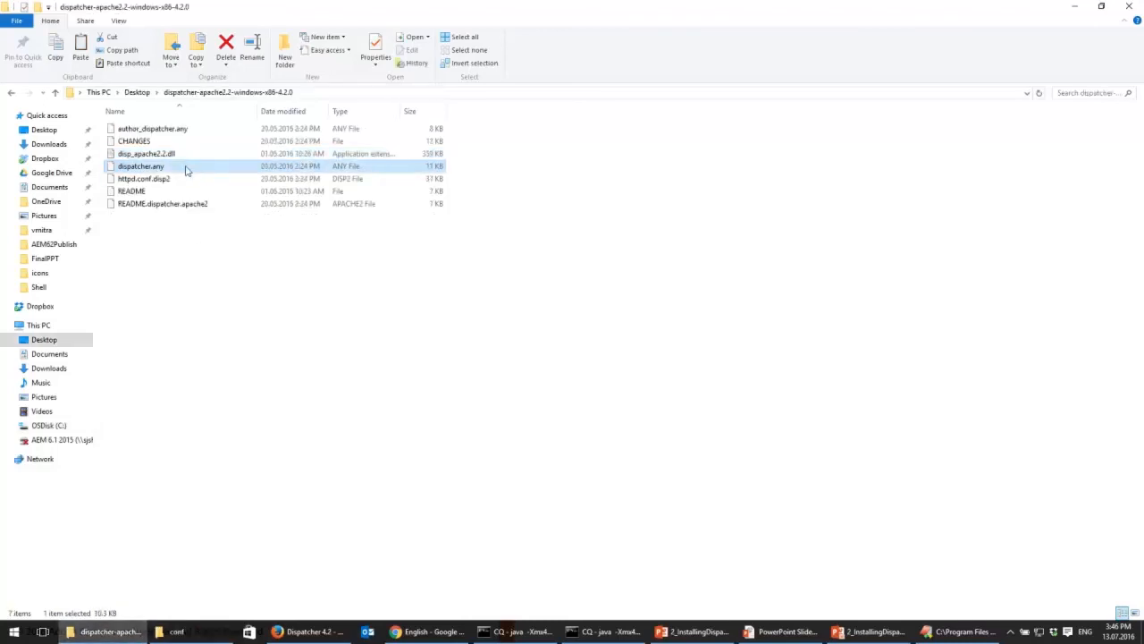
pyautogui.click(170, 631)
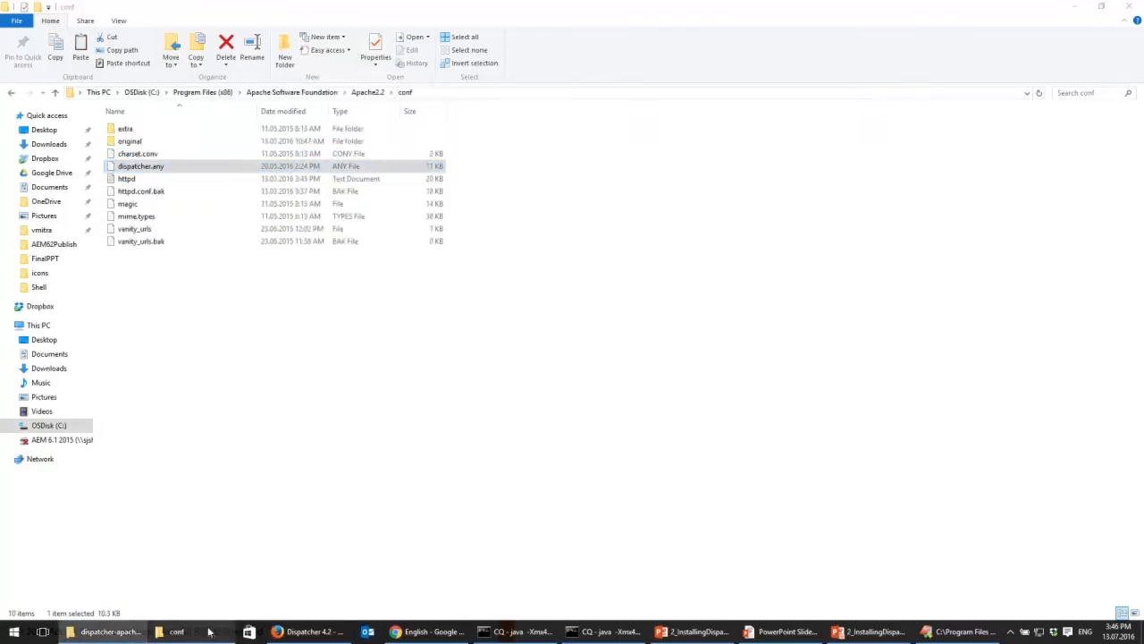
# Open the conf folder's dispatcher.any in EditPlus and locate the rend01 entry under /renders
pyautogui.rightClick(195, 169)
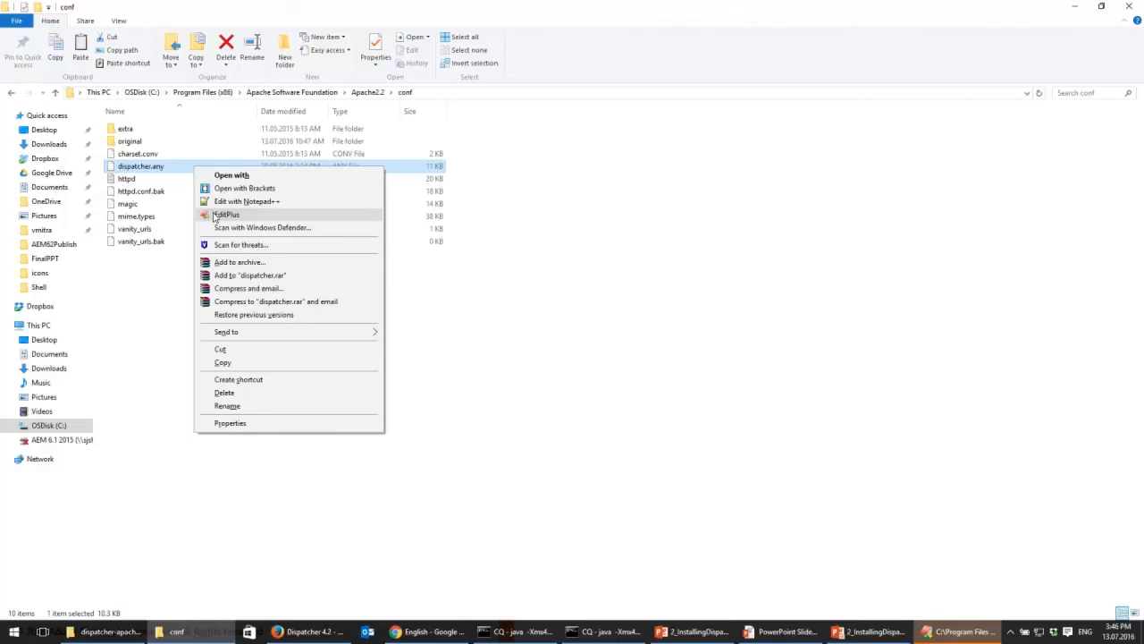
pyautogui.click(215, 218)
pyautogui.click(207, 322)
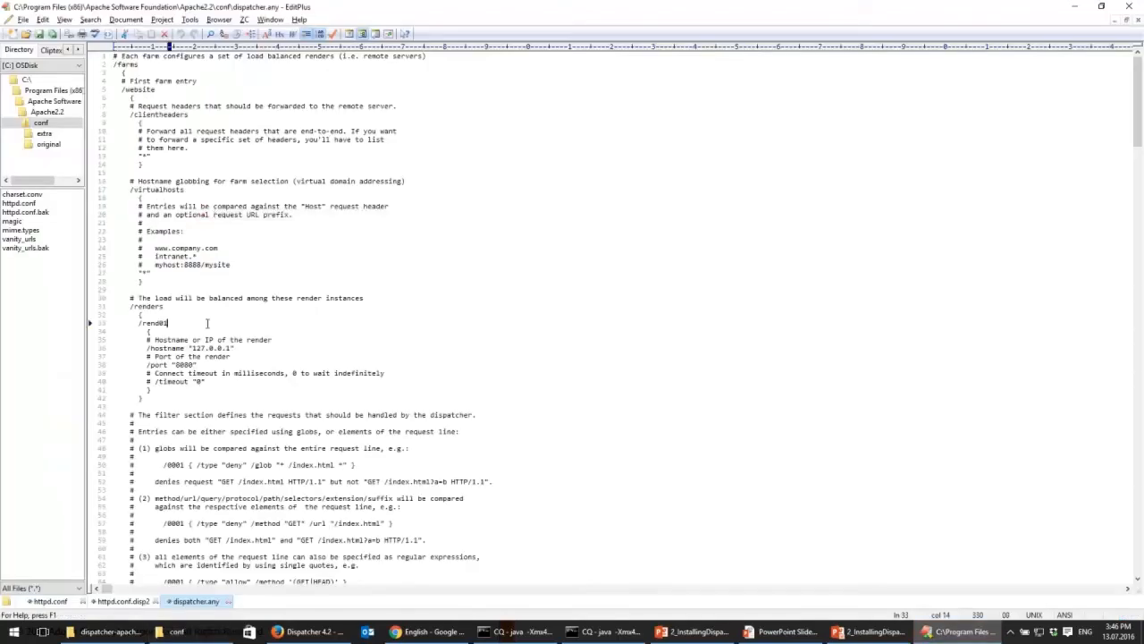
pyautogui.scroll(-3, 207, 323)
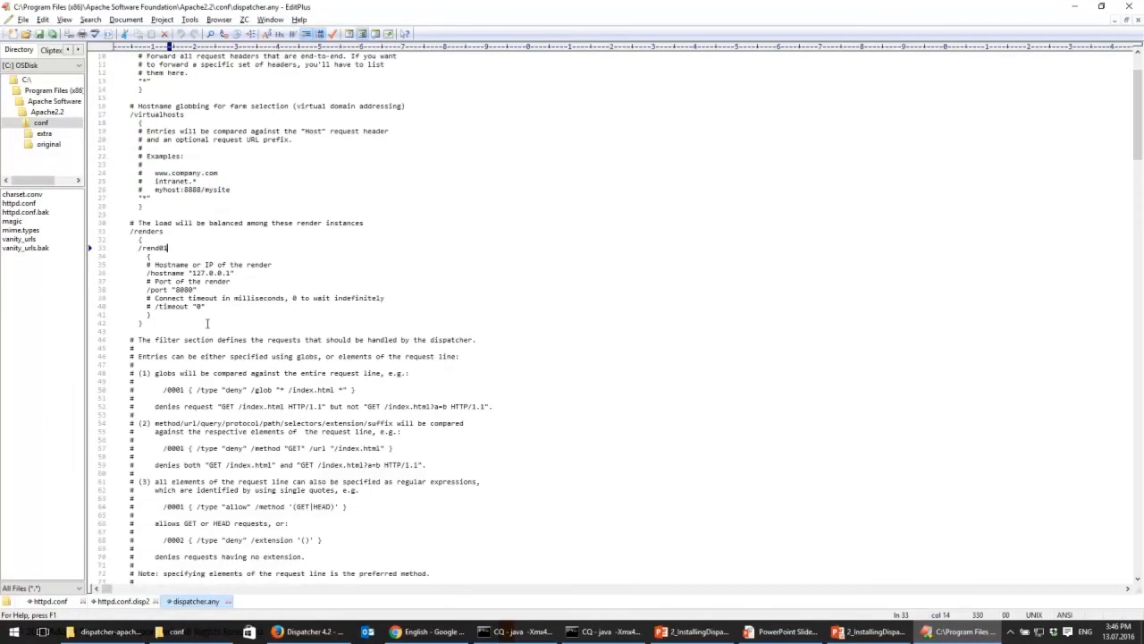
pyautogui.doubleClick(154, 249)
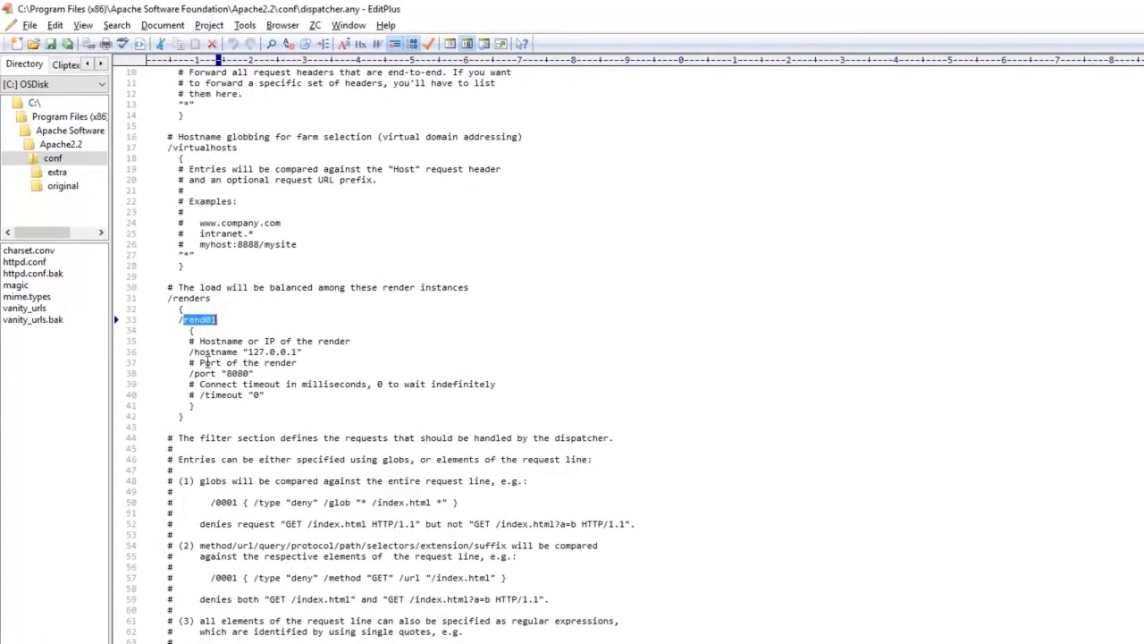
# Set the /port of the rend01 render to 4503 in dispatcher.any
pyautogui.doubleClick(204, 351)
pyautogui.doubleClick(211, 374)
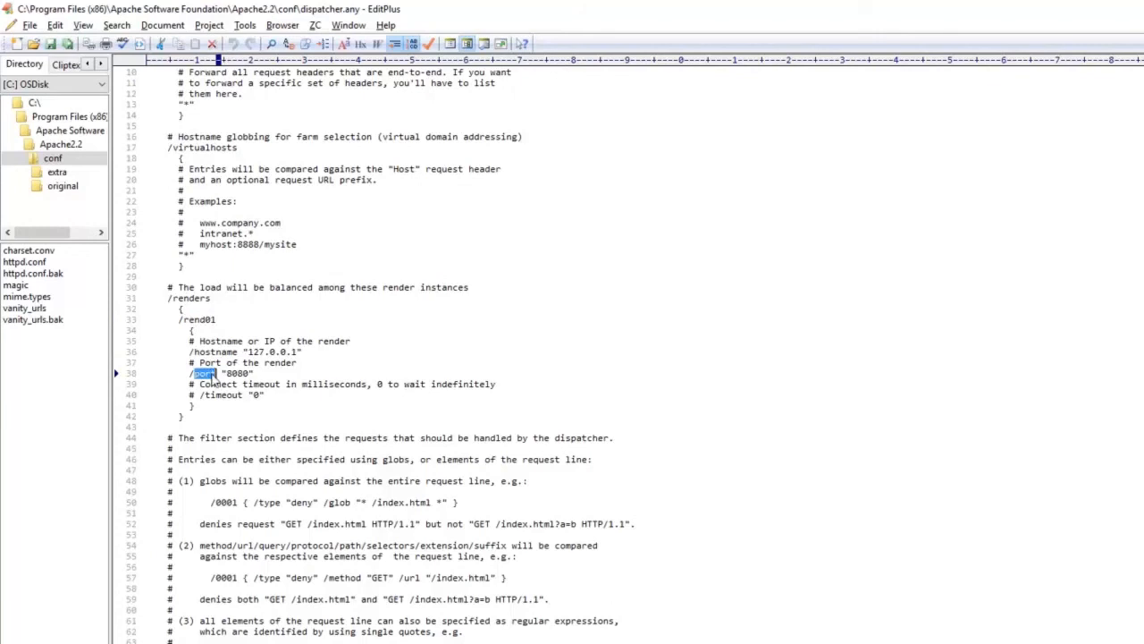
pyautogui.doubleClick(256, 353)
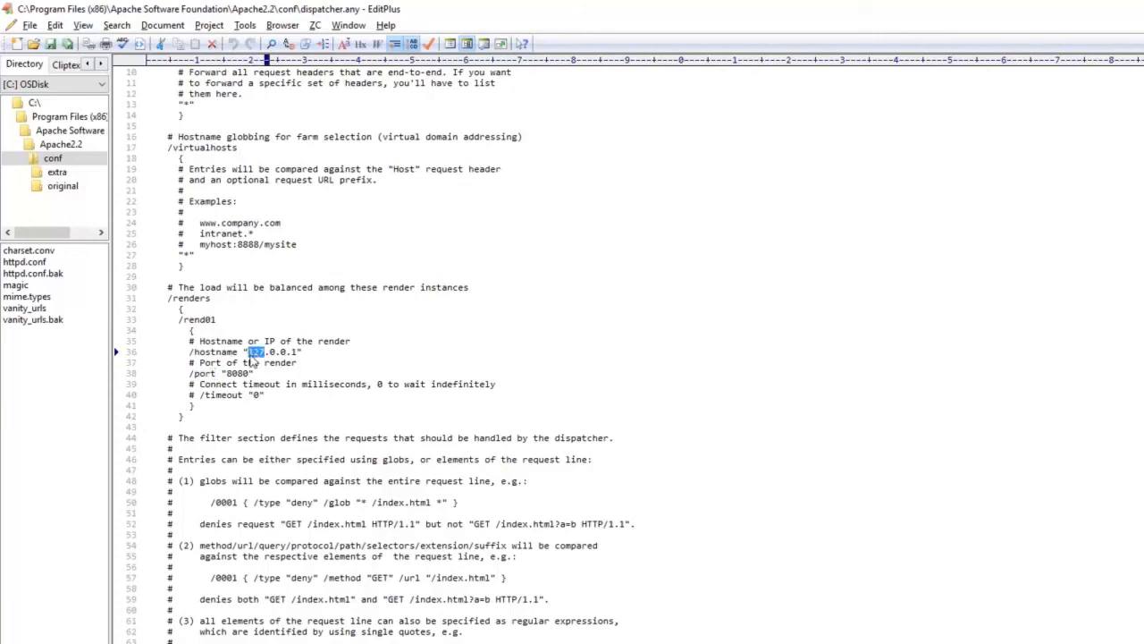
pyautogui.click(299, 353)
pyautogui.moveTo(299, 353); pyautogui.dragTo(248, 353)
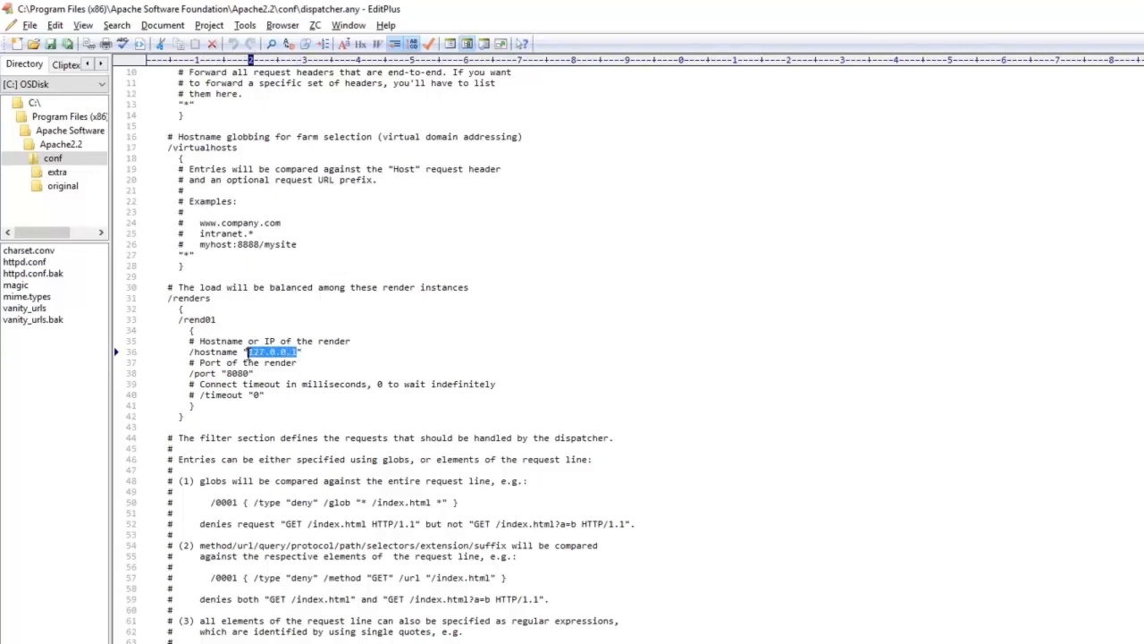
pyautogui.doubleClick(236, 373)
pyautogui.write('4503')
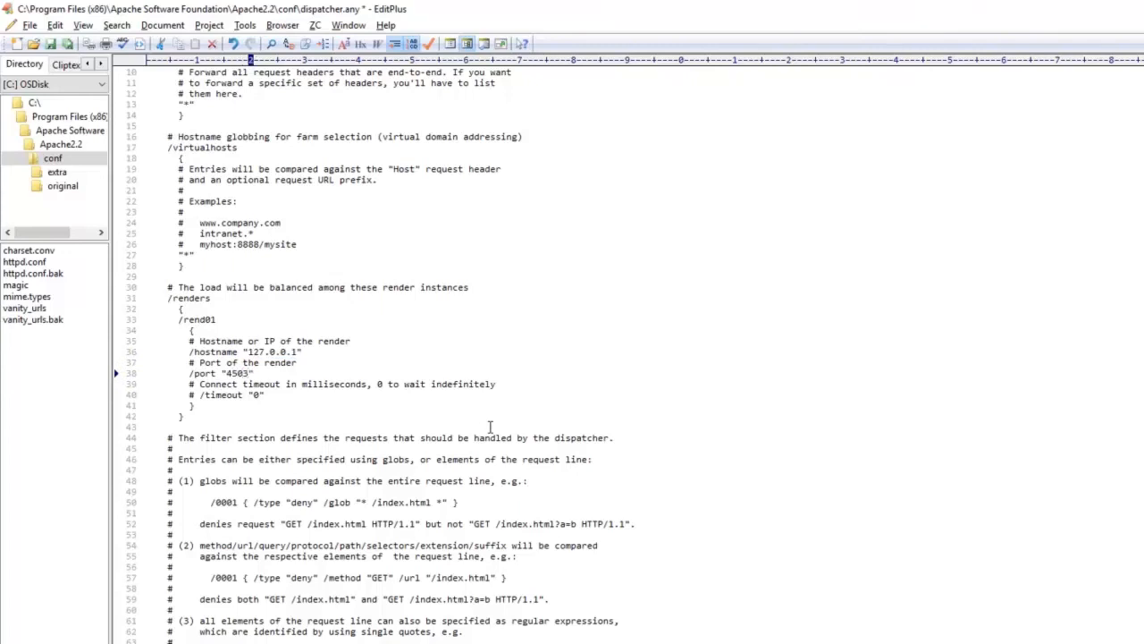
# Set the /type of rule /0001 in the /filter section of dispatcher.any to "allow"
pyautogui.scroll(-3, 454, 483)
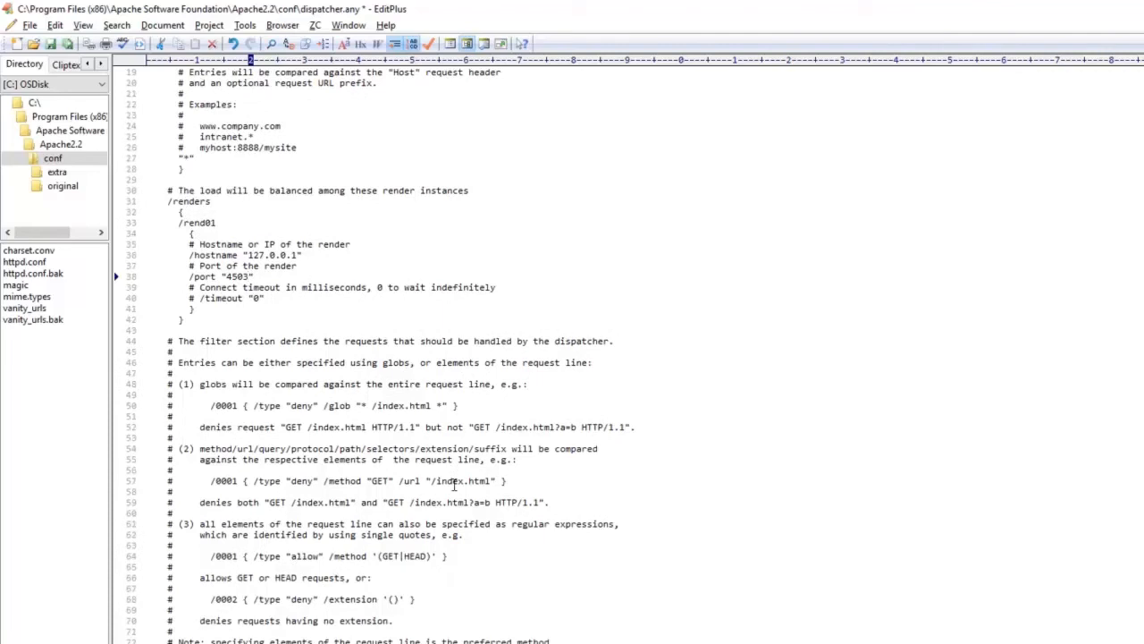
pyautogui.scroll(-4, 455, 483)
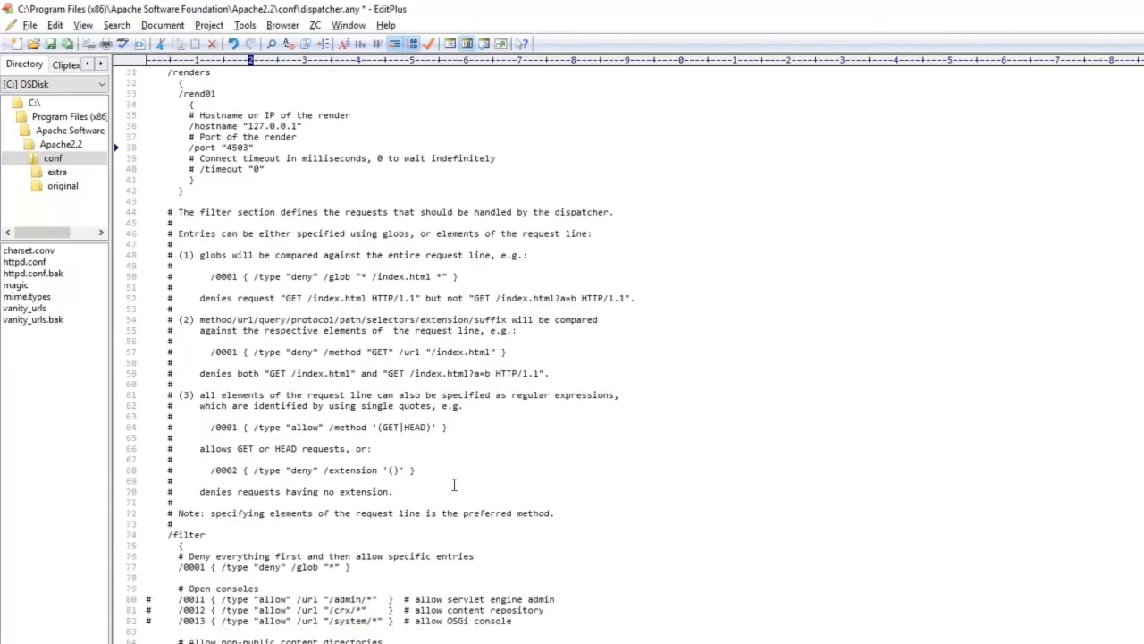
pyautogui.scroll(-4, 454, 484)
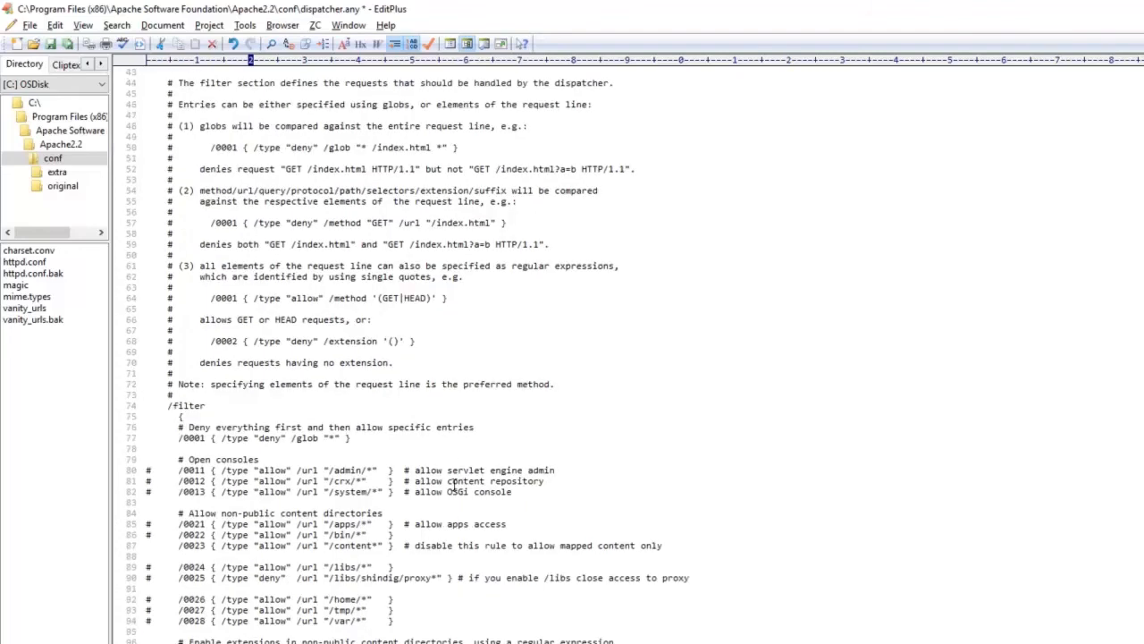
pyautogui.doubleClick(188, 406)
pyautogui.scroll(-2, 323, 474)
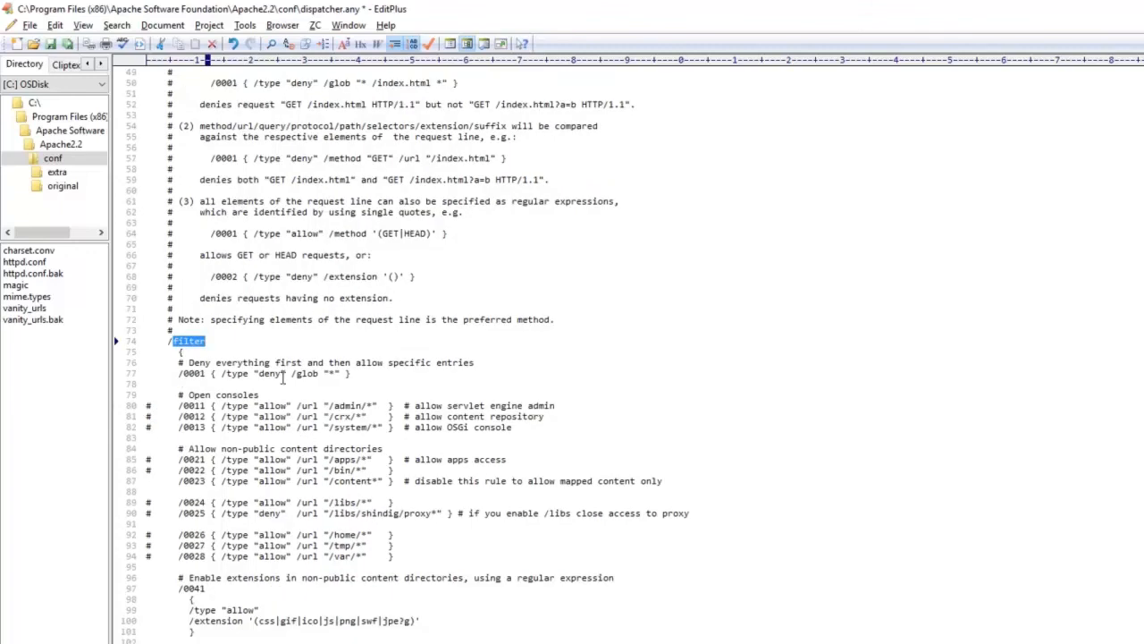
pyautogui.doubleClick(270, 374)
pyautogui.moveTo(328, 374); pyautogui.dragTo(336, 373)
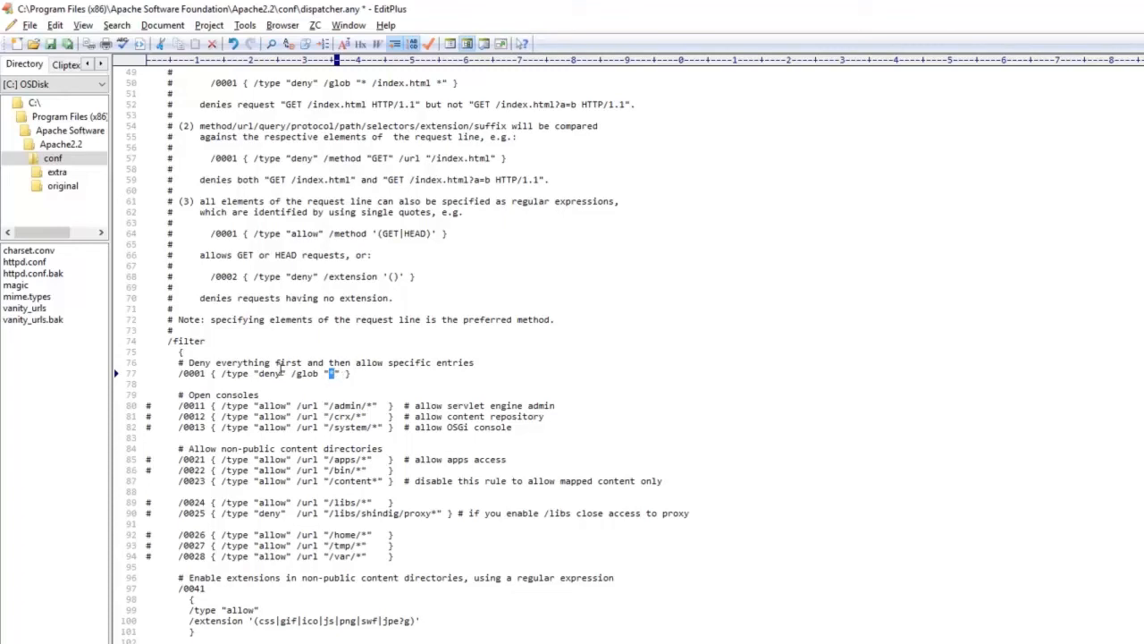
pyautogui.doubleClick(268, 372)
pyautogui.write('allow')
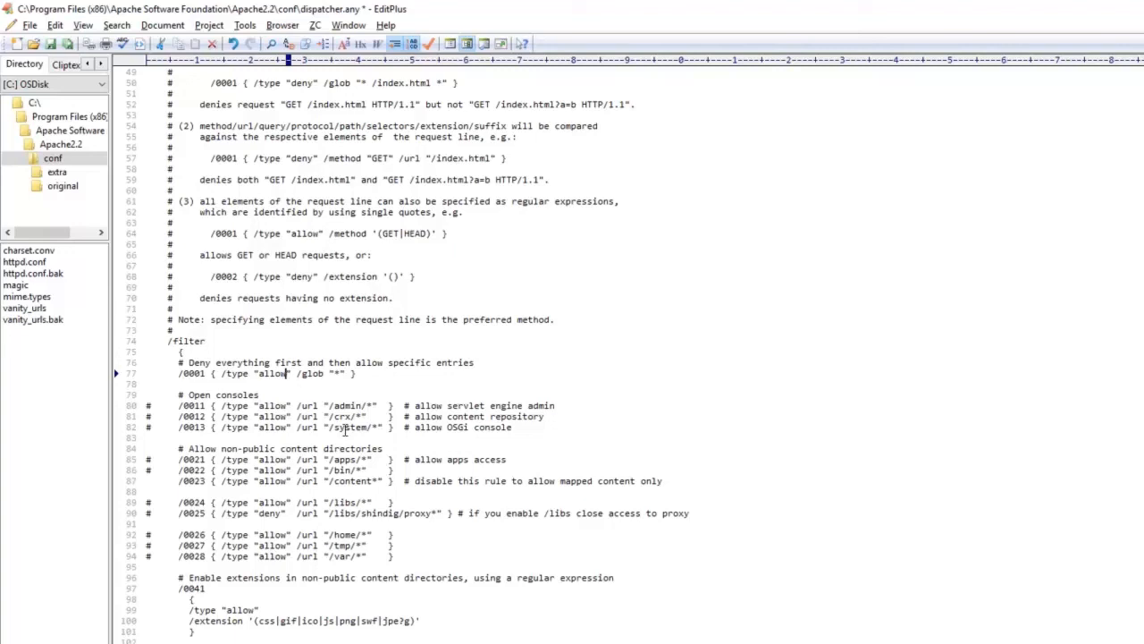
pyautogui.click(322, 464)
# Replace the /cache section's /docroot path in dispatcher.any with httpd.conf's DocumentRoot path, C:/Program Files (x86)/Apache Software Foundation/Apache2.2/htdocs
pyautogui.scroll(-3, 323, 464)
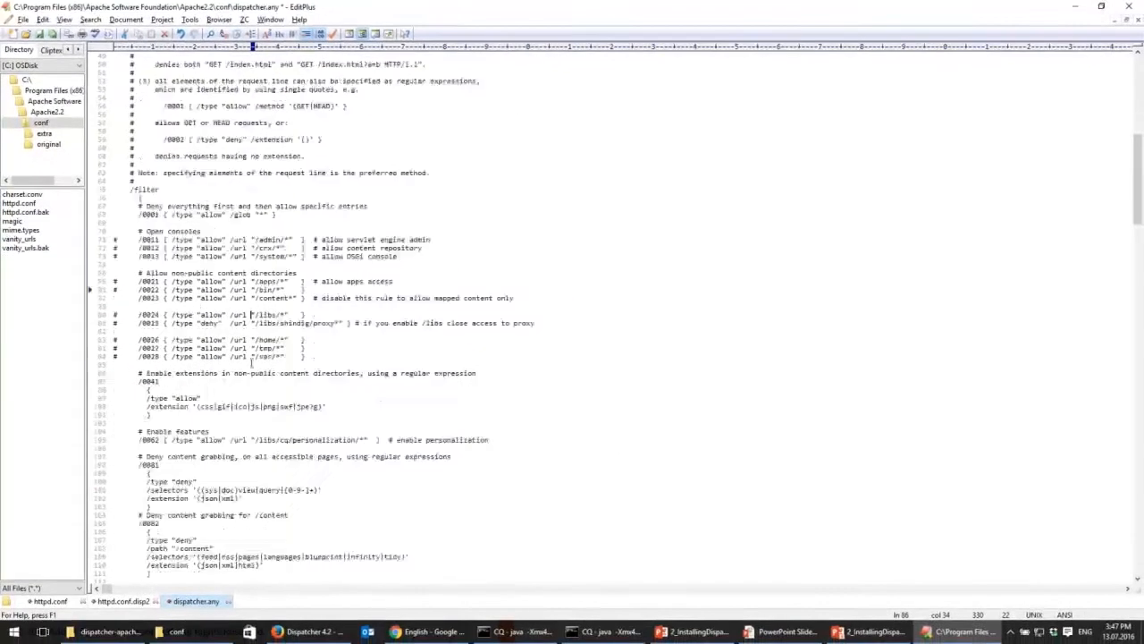
pyautogui.scroll(-17, 252, 363)
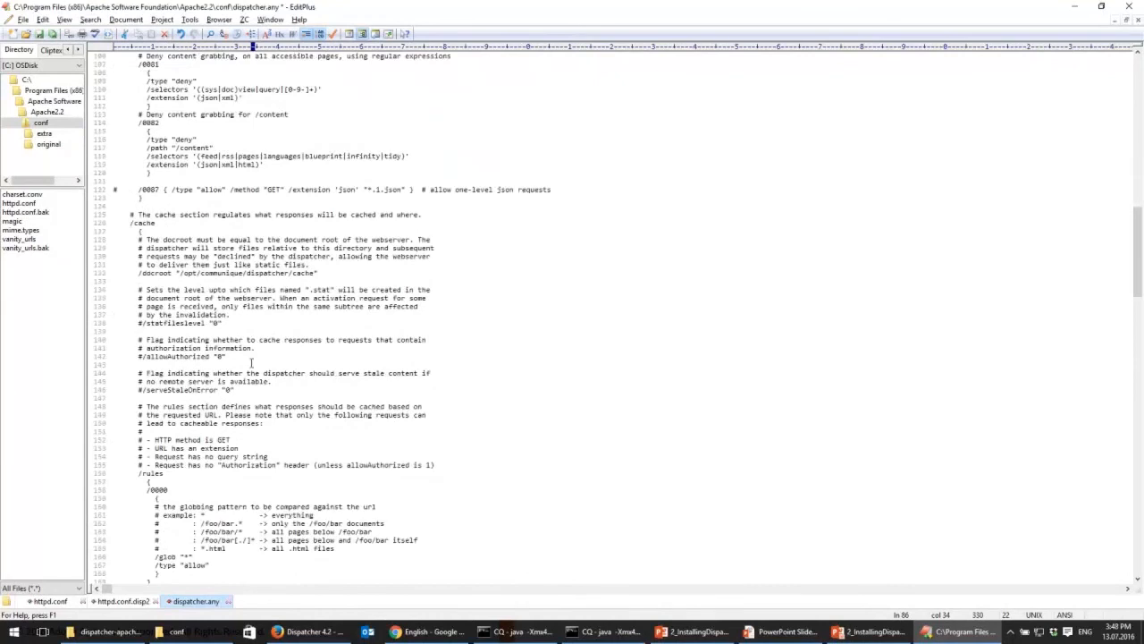
pyautogui.scroll(-3, 252, 363)
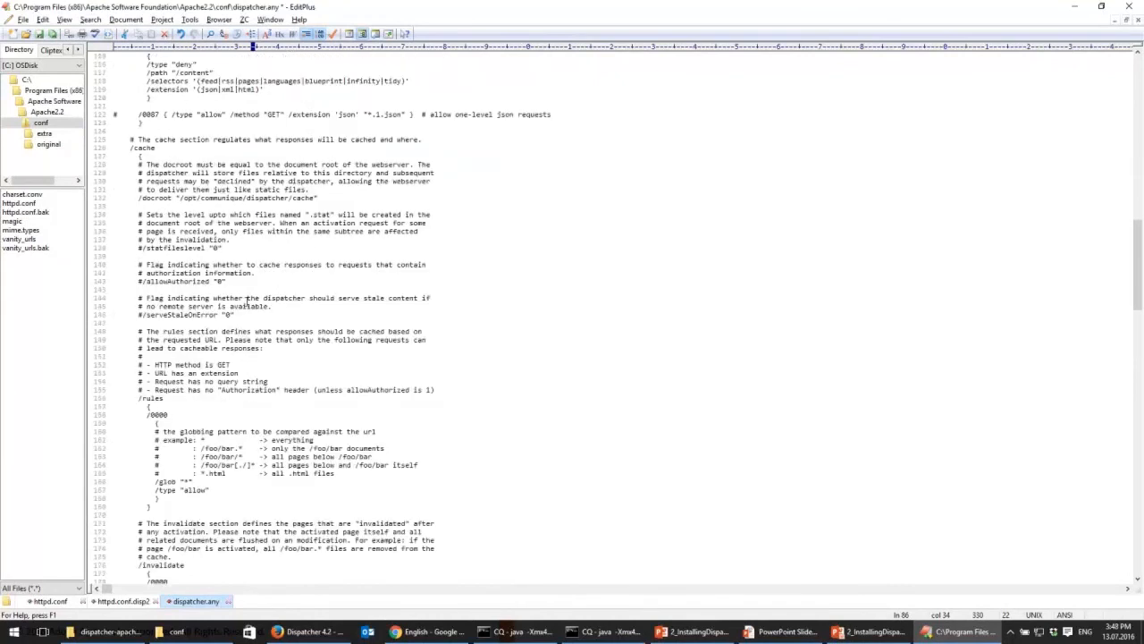
pyautogui.click(51, 601)
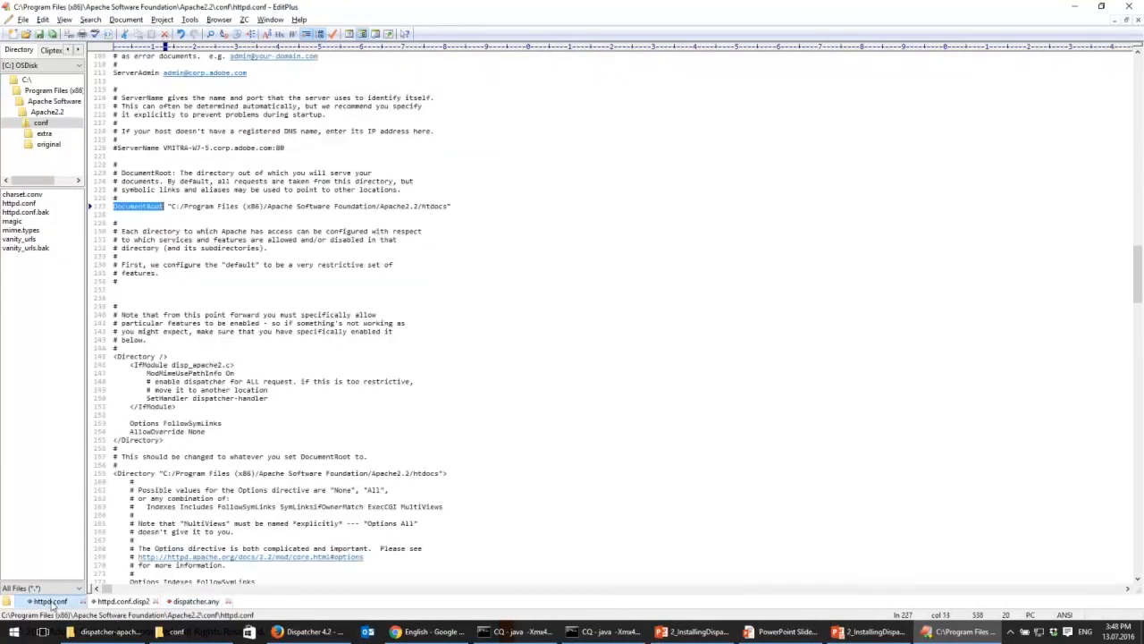
pyautogui.moveTo(172, 206); pyautogui.dragTo(447, 206)
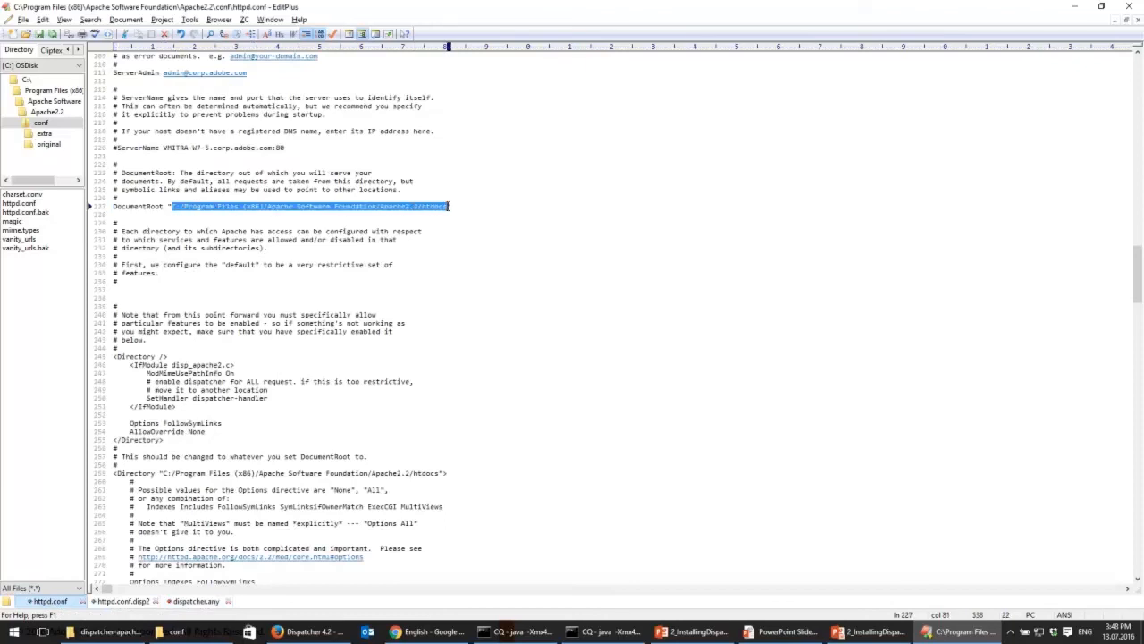
pyautogui.rightClick(426, 207)
pyautogui.click(452, 225)
pyautogui.click(196, 601)
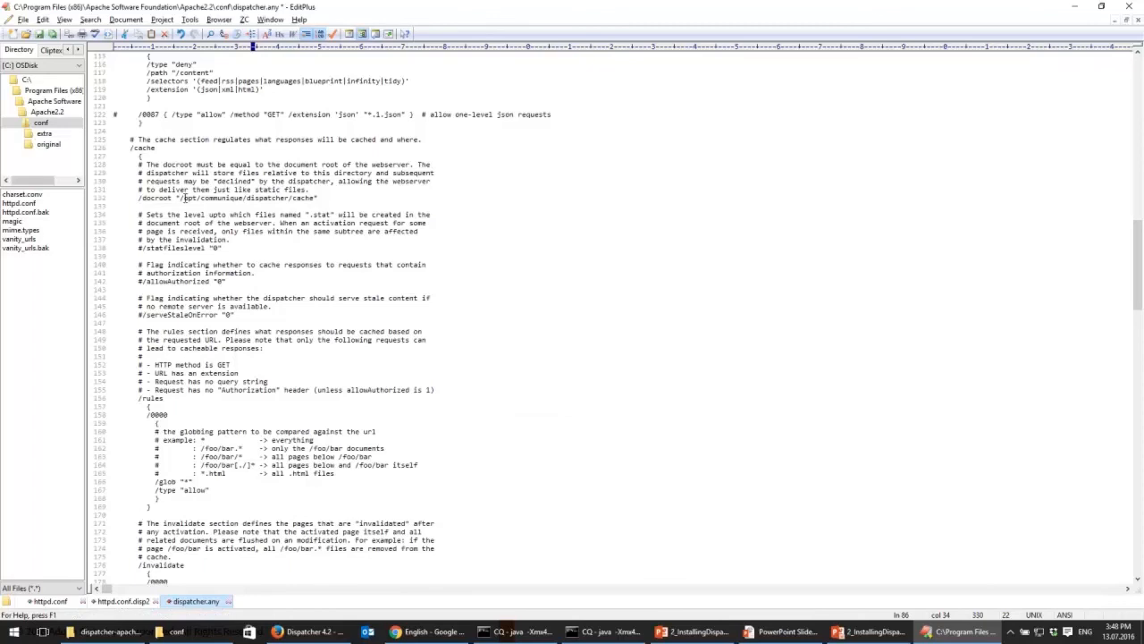
pyautogui.moveTo(182, 197); pyautogui.dragTo(317, 197)
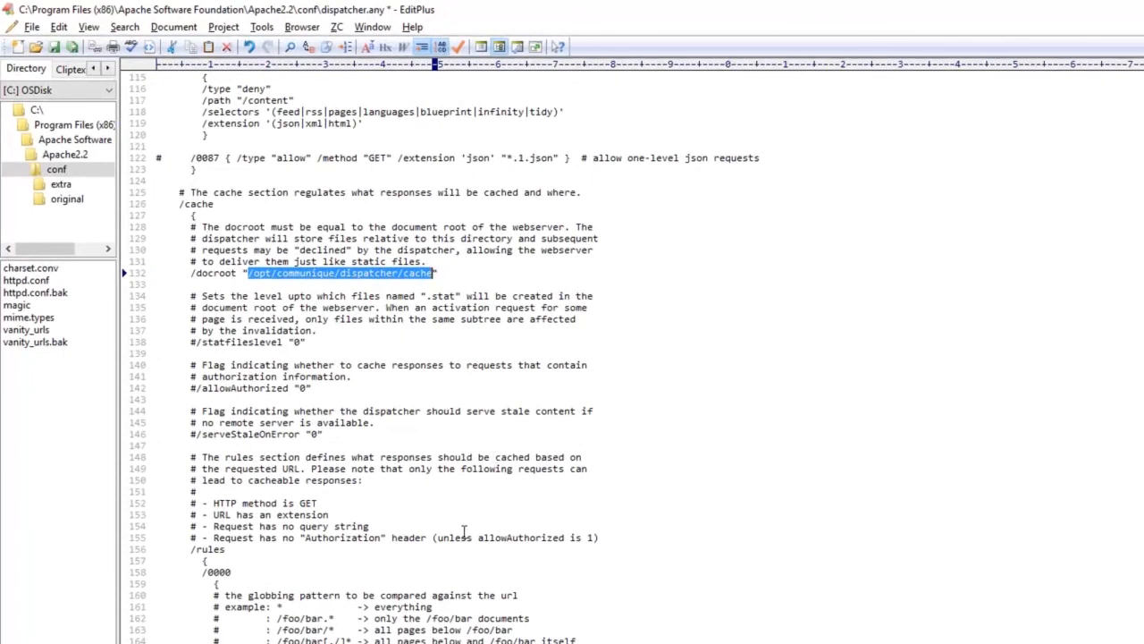
pyautogui.hotkey('ctrl', 'v')
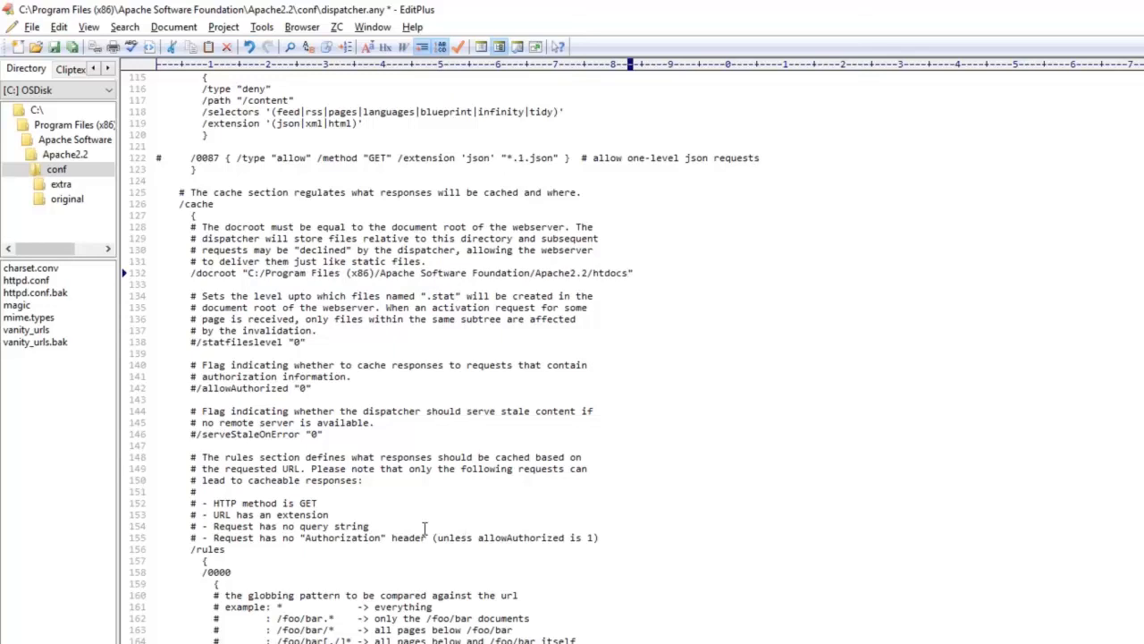
# Save dispatcher.any and restart the Apache2.2 service
pyautogui.scroll(-20, 338, 421)
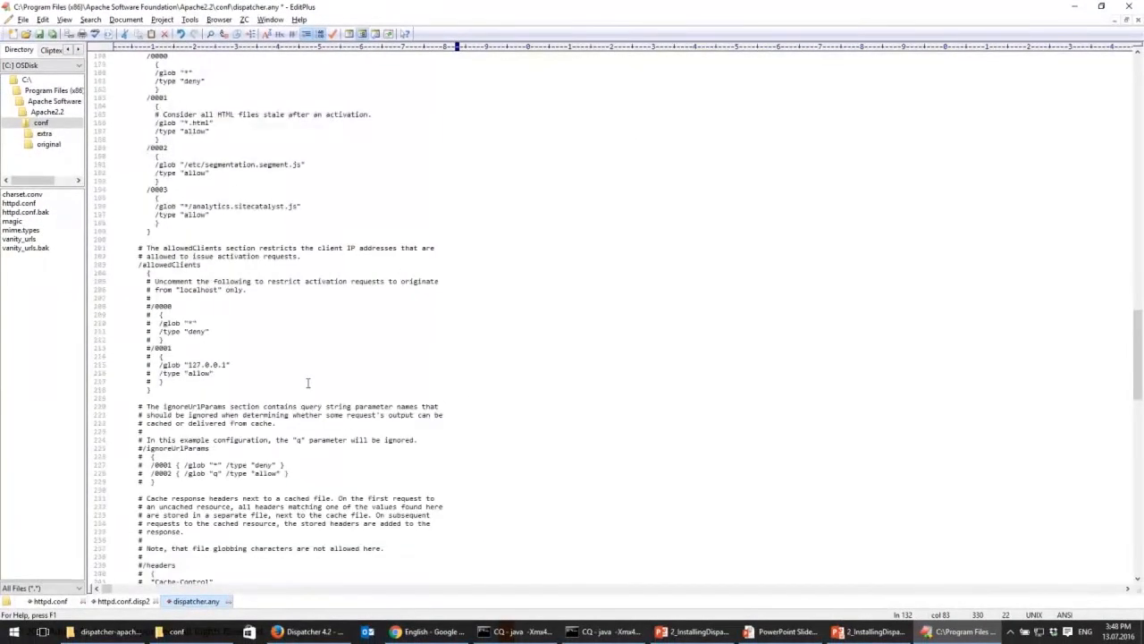
pyautogui.scroll(-14, 307, 382)
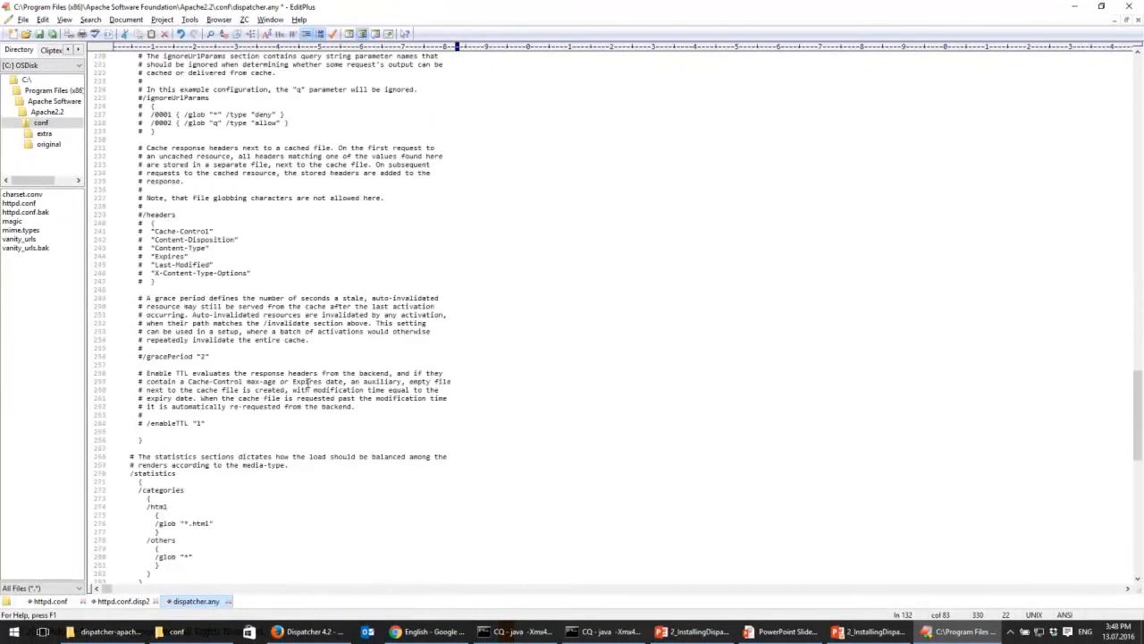
pyautogui.scroll(-20, 308, 382)
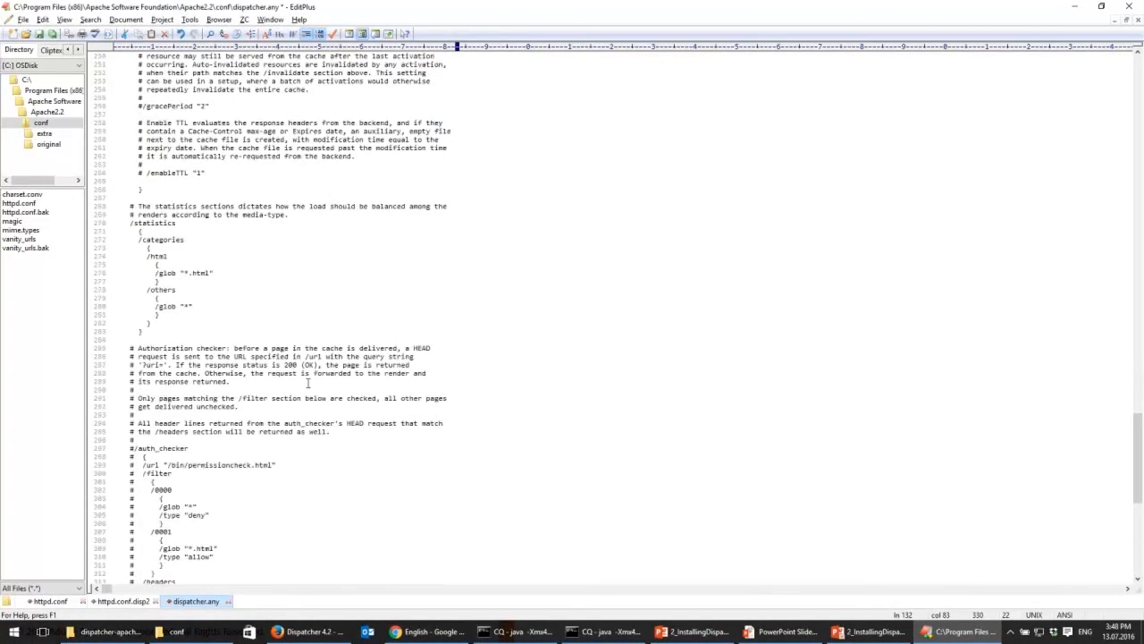
pyautogui.click(43, 34)
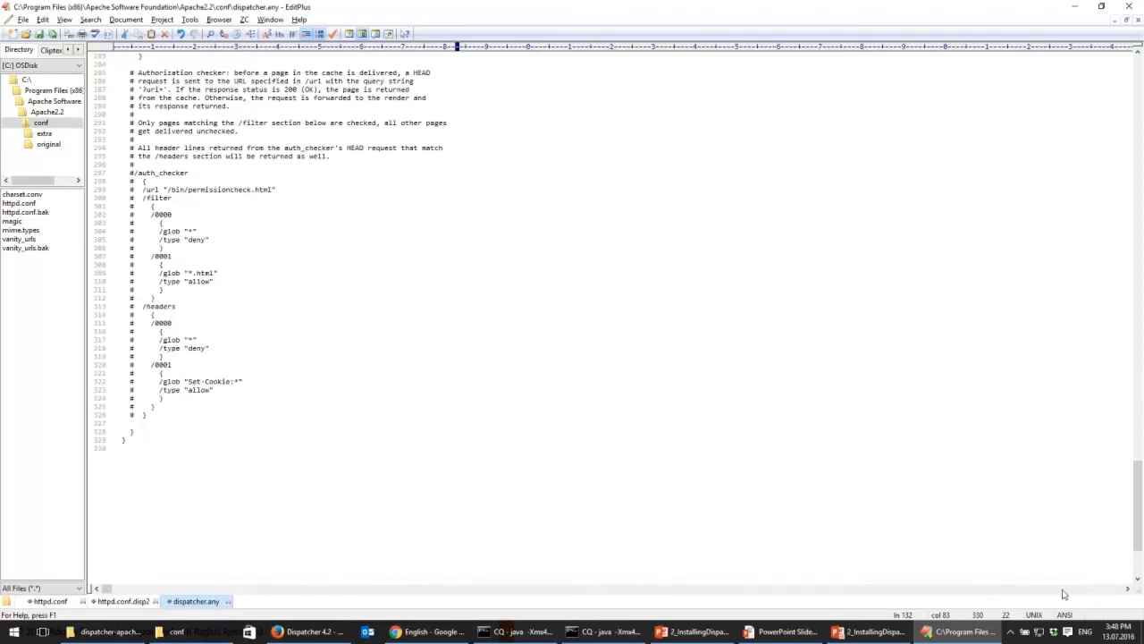
pyautogui.click(1012, 631)
pyautogui.click(1044, 583)
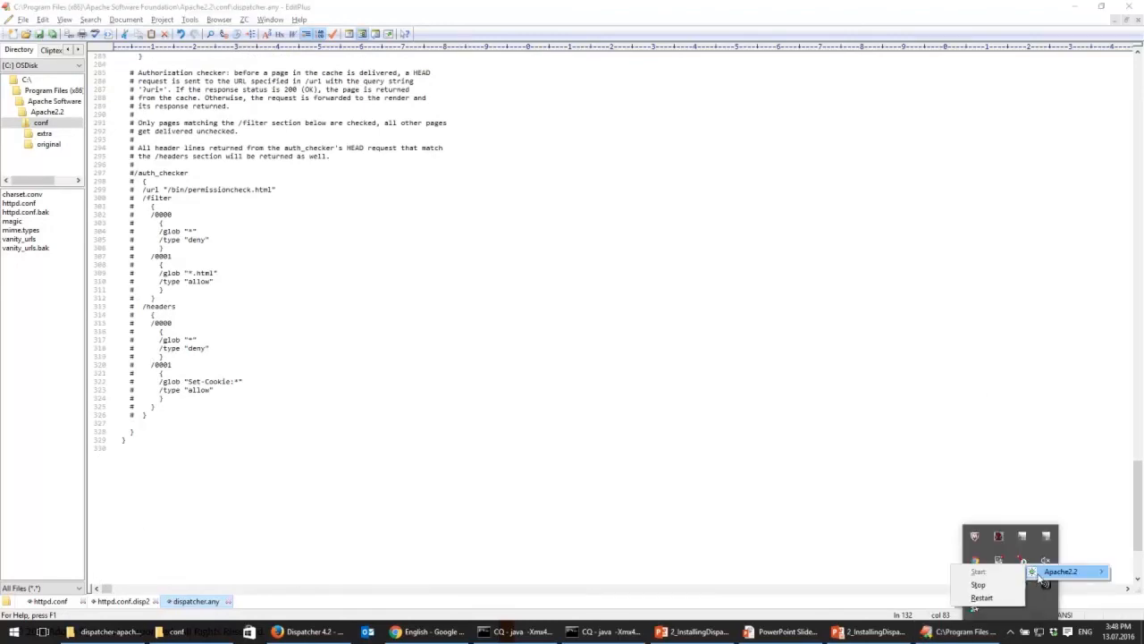
pyautogui.click(982, 597)
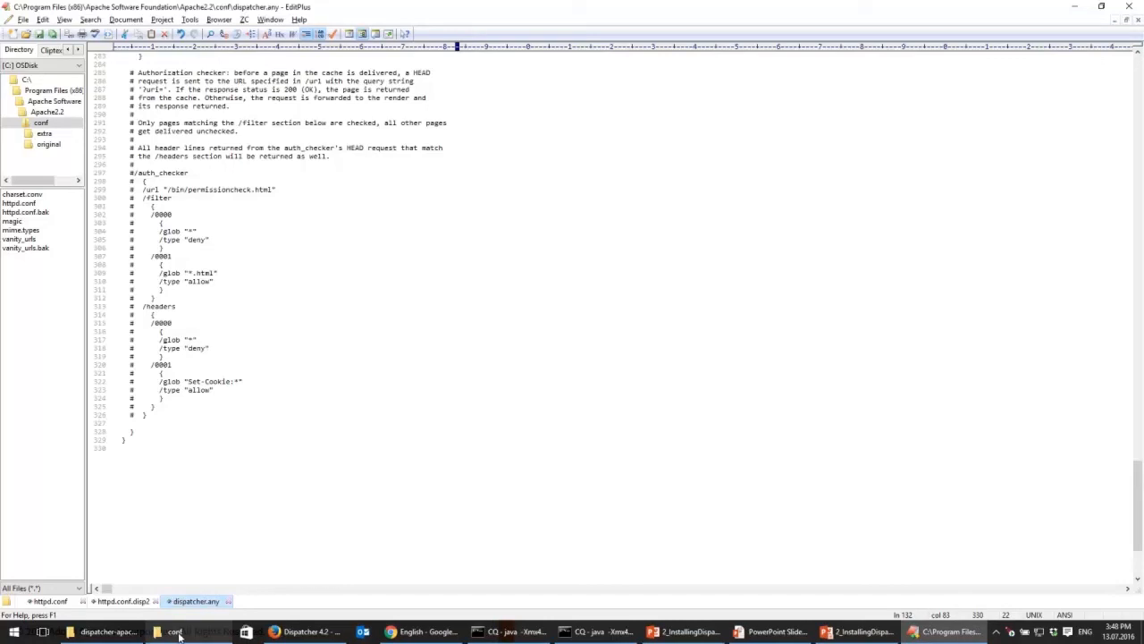
# Open the dispatcher log file from Apache2.2's logs folder in File Explorer
pyautogui.moveTo(179, 633)
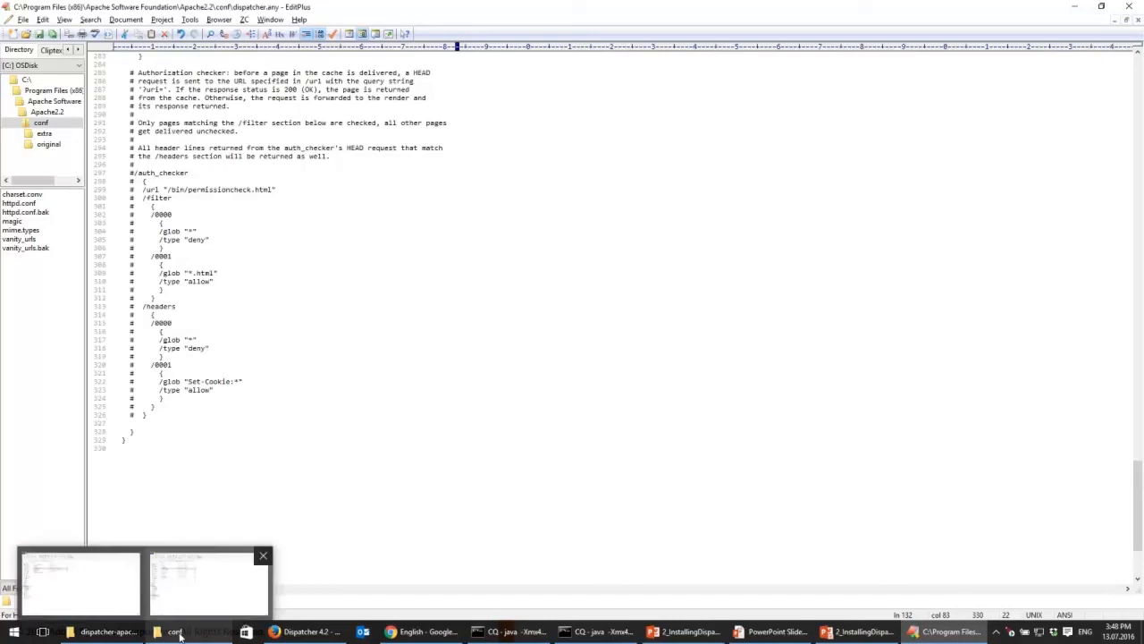
pyautogui.click(180, 633)
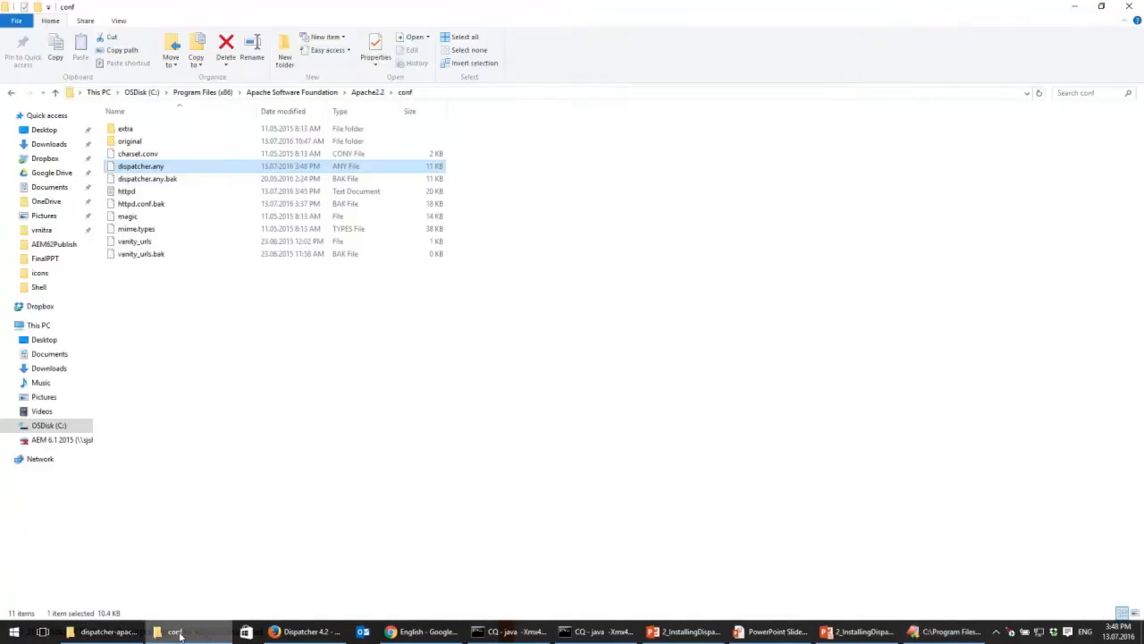
pyautogui.click(362, 92)
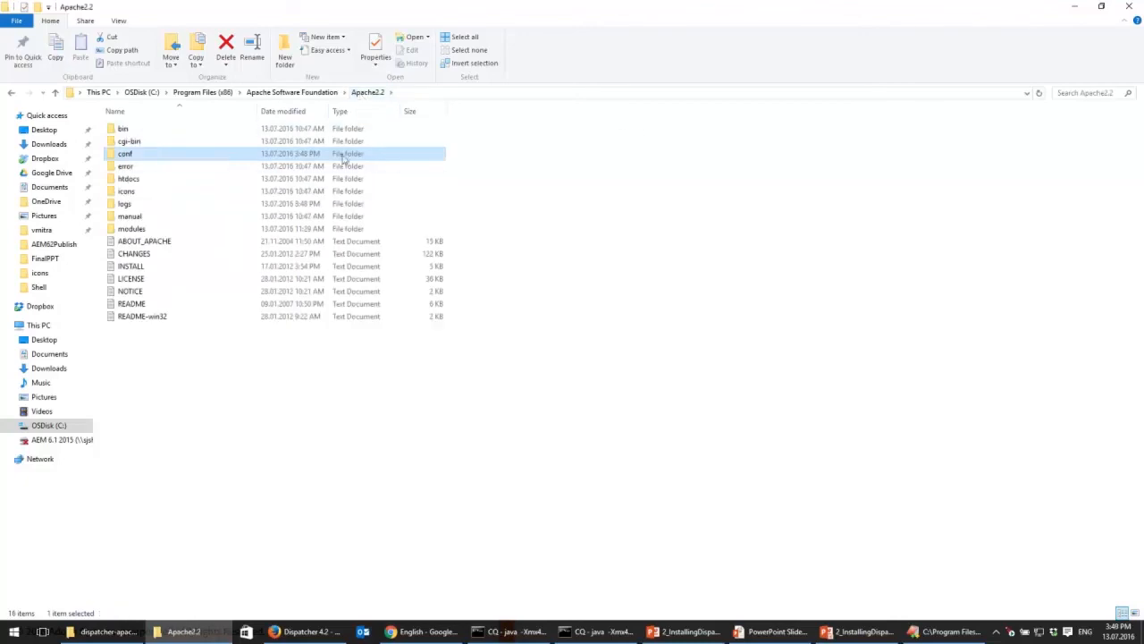
pyautogui.click(323, 205)
pyautogui.doubleClick(322, 206)
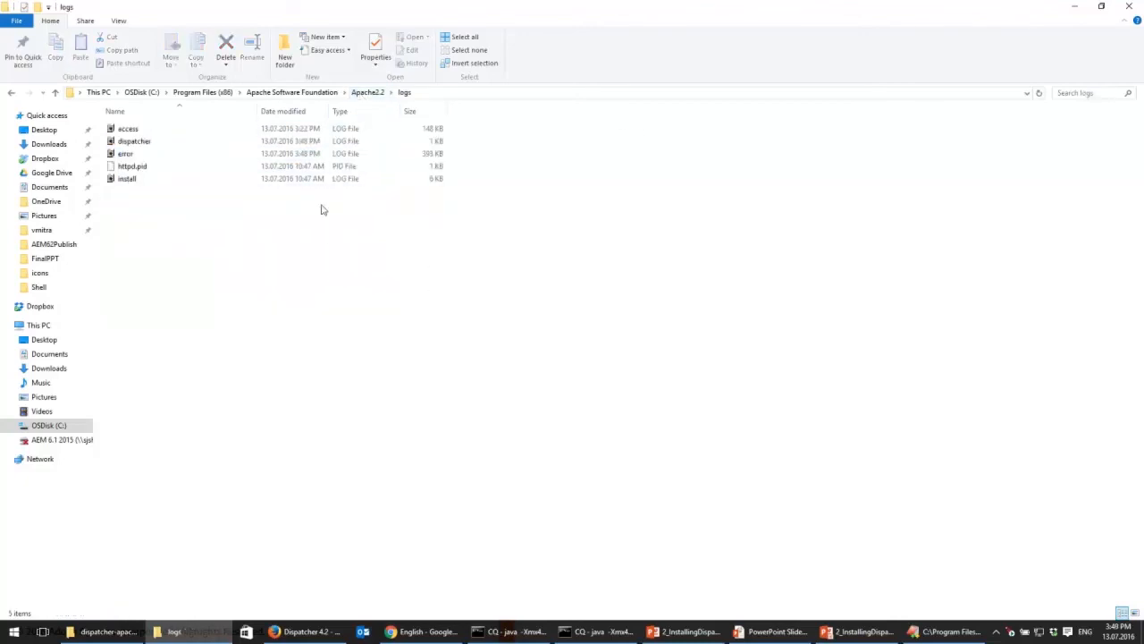
pyautogui.doubleClick(308, 141)
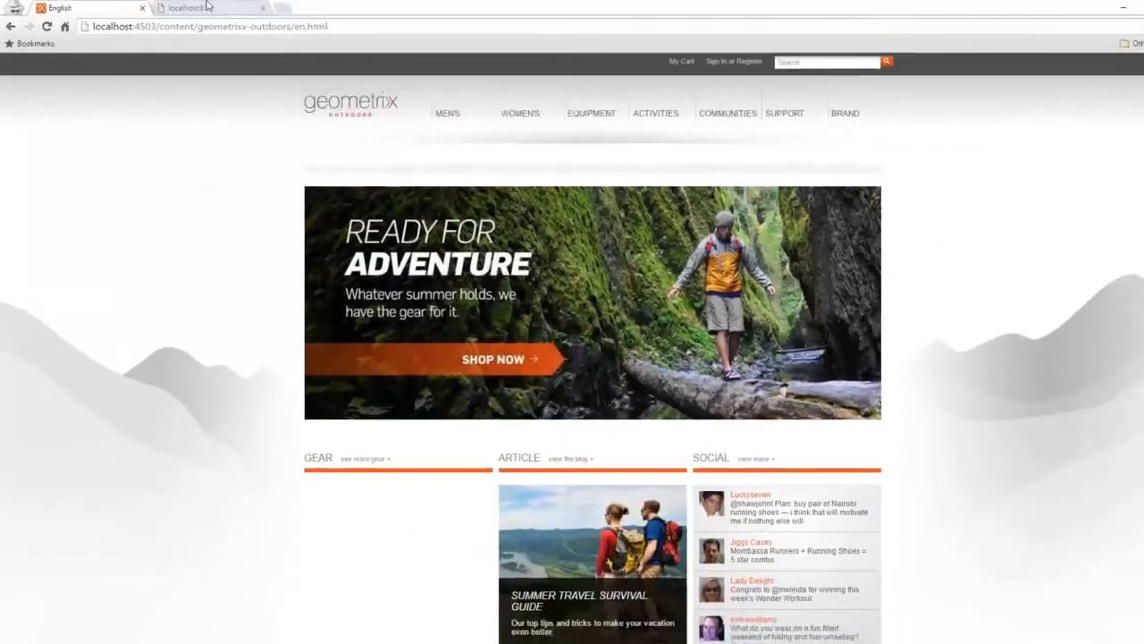
# Switch to Chrome, load localhost:81/content/geometrixx-outdoors/en.html, allow the site's location request and check the page
pyautogui.click(255, 10)
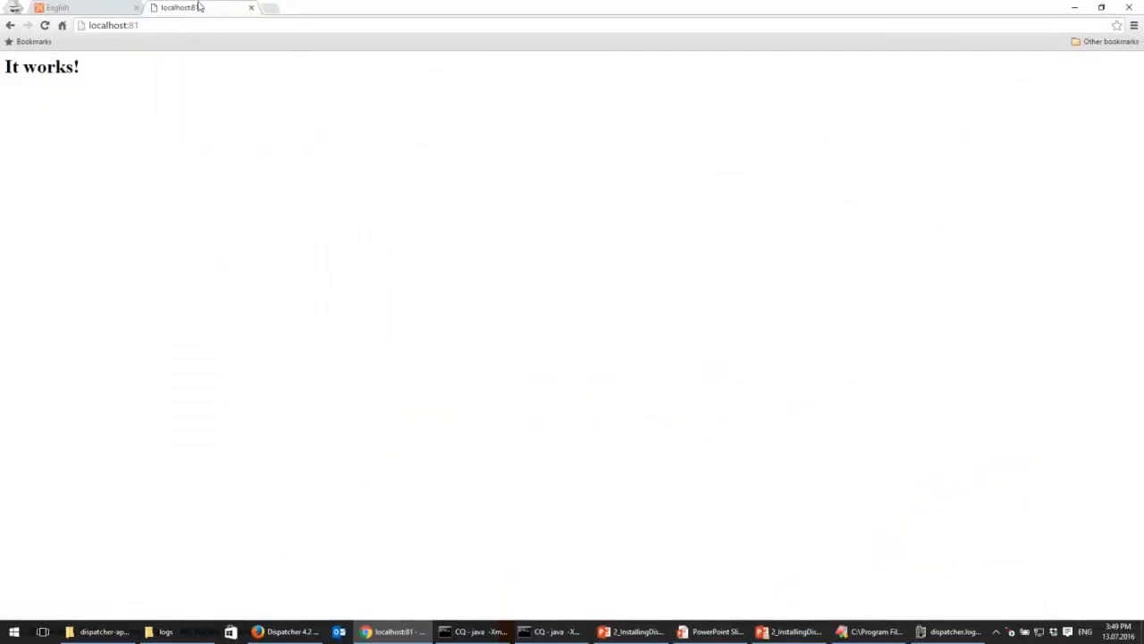
pyautogui.click(237, 31)
pyautogui.press('Return')
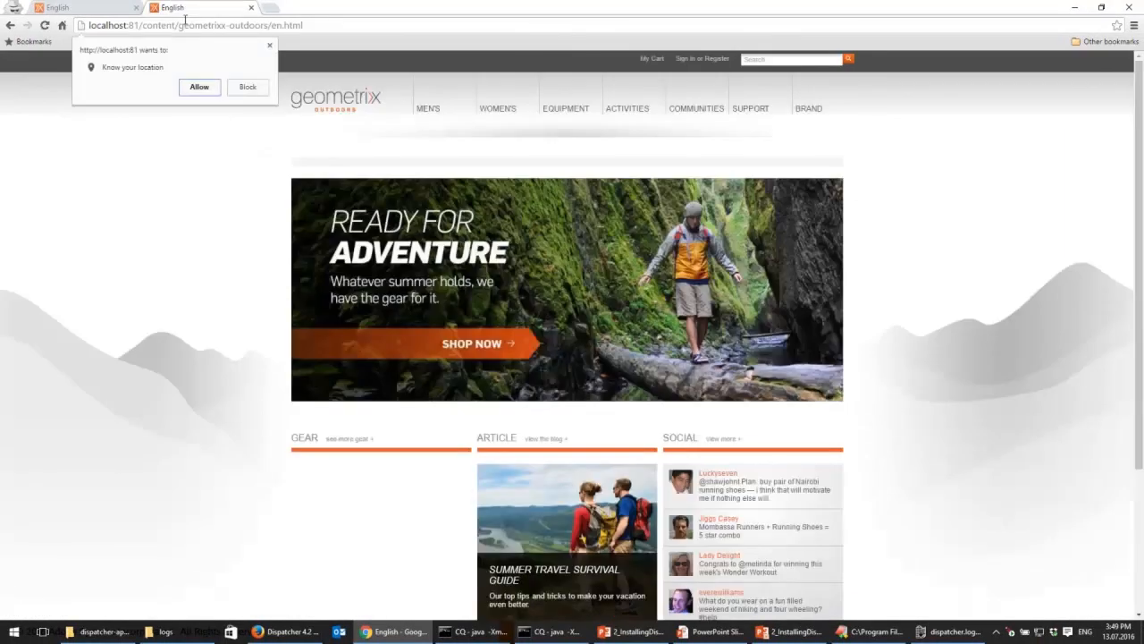
pyautogui.click(203, 90)
pyautogui.scroll(-3, 164, 289)
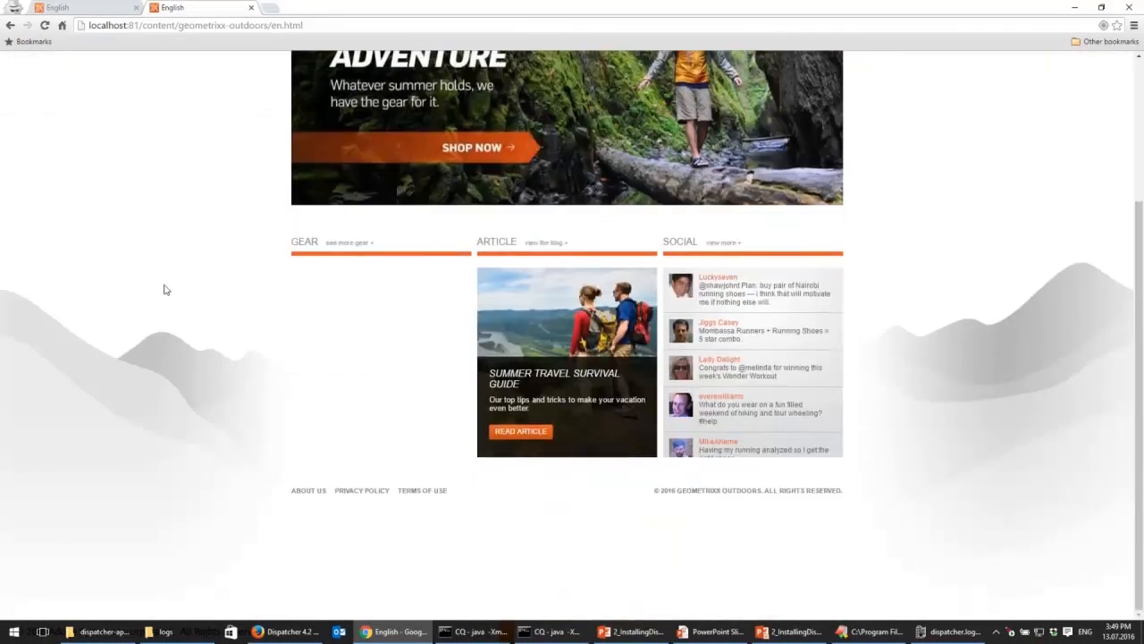
pyautogui.scroll(3, 163, 289)
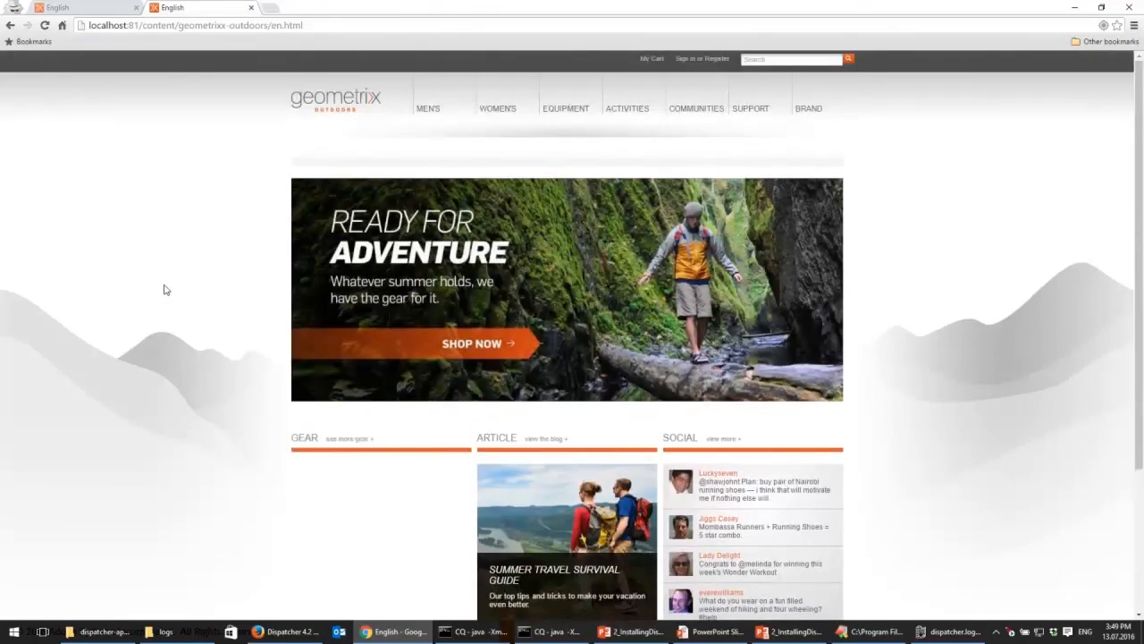